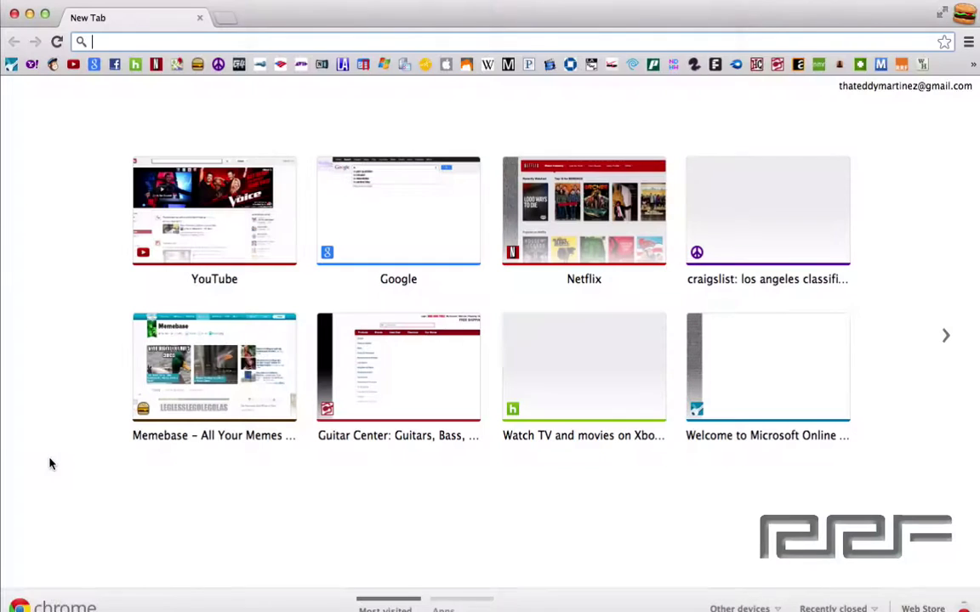
Go to soundcloud.com by picking the soundcloud suggestion after typing 'Sound' in the address bar
type("Sound")
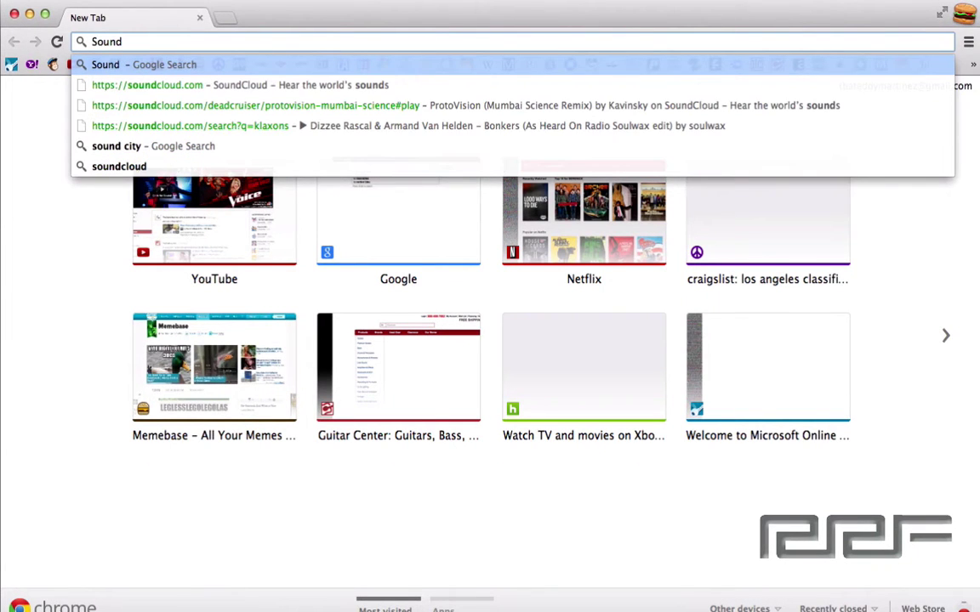
key("Down")
key("Down")
key("Down")
key("Down")
key("Down")
key("Return")
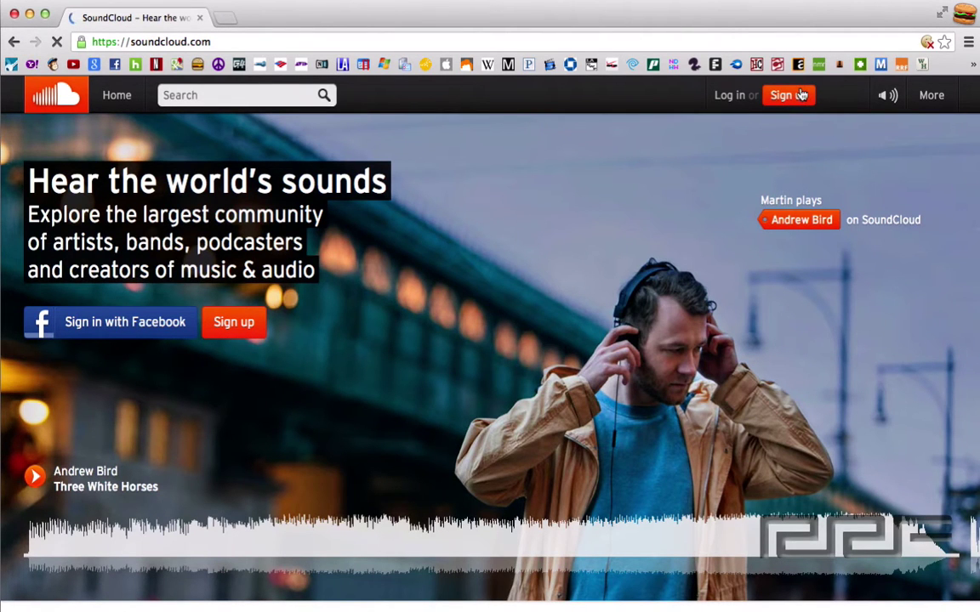
Start a SoundCloud sign-up with the email address, the password entered twice, and Terms of Use accepted
left_click(728, 96)
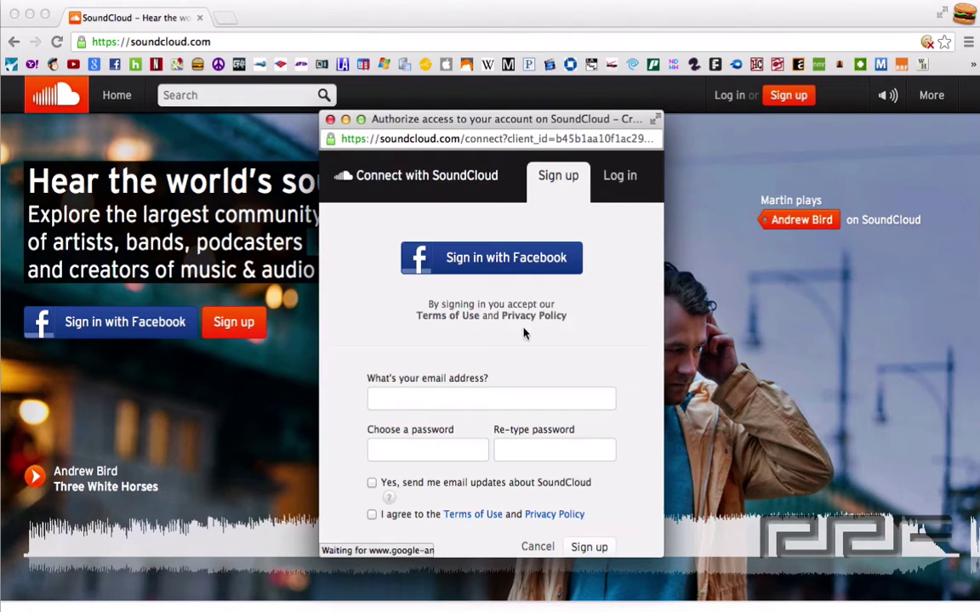
left_click(422, 404)
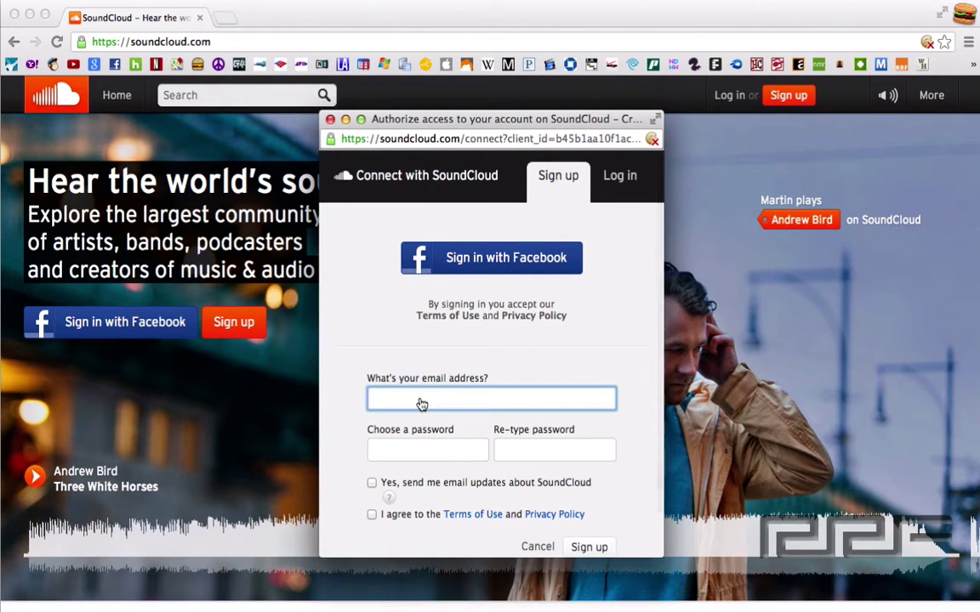
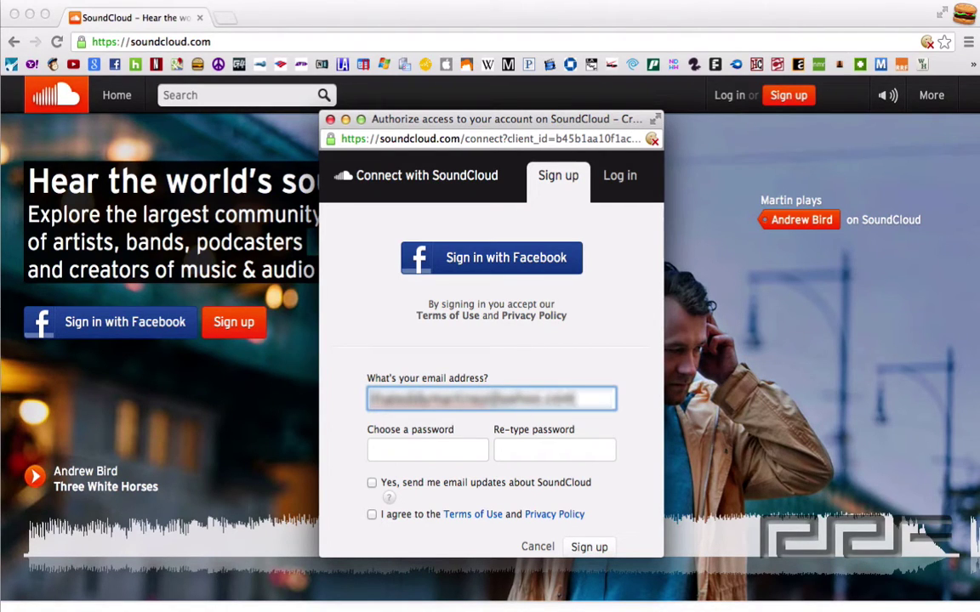
left_click(428, 450)
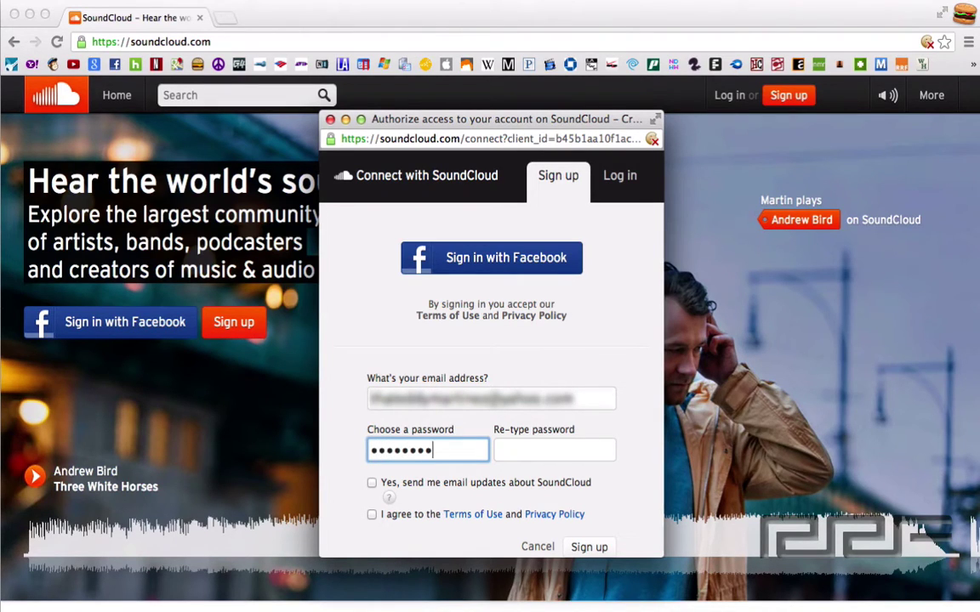
left_click(555, 450)
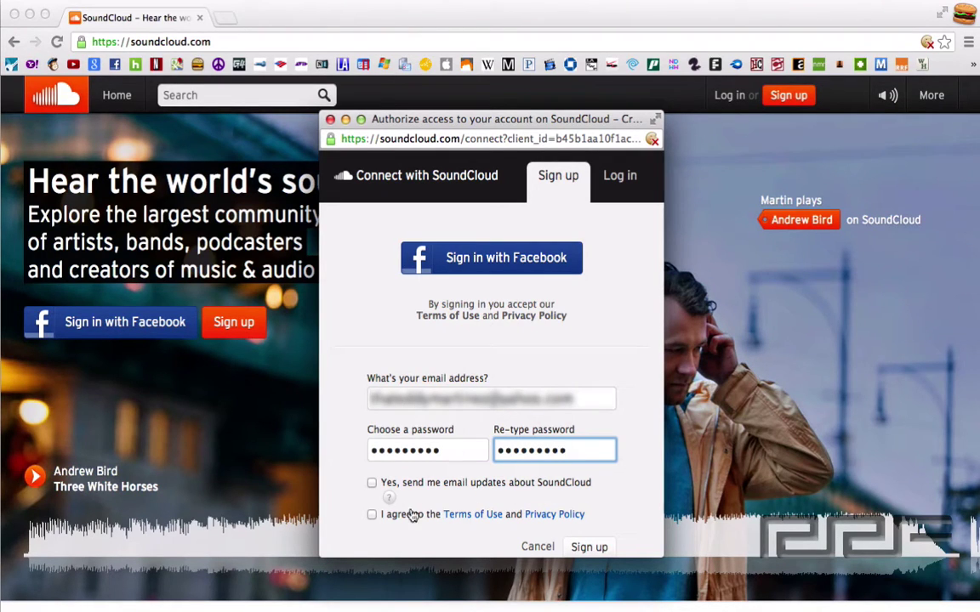
left_click(372, 515)
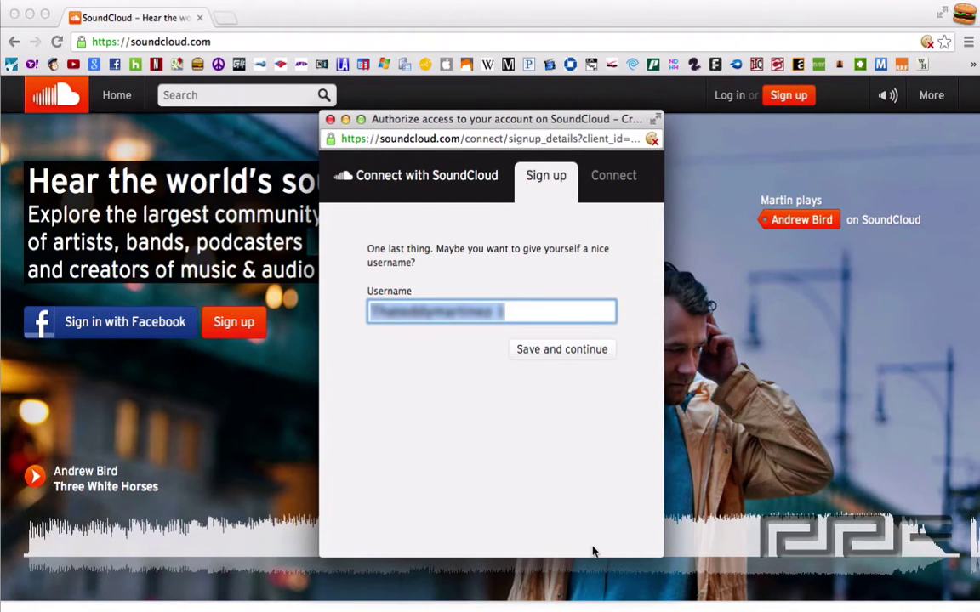
Replace the suggested username with NewVice and save to finish creating the account
key("BackSpace")
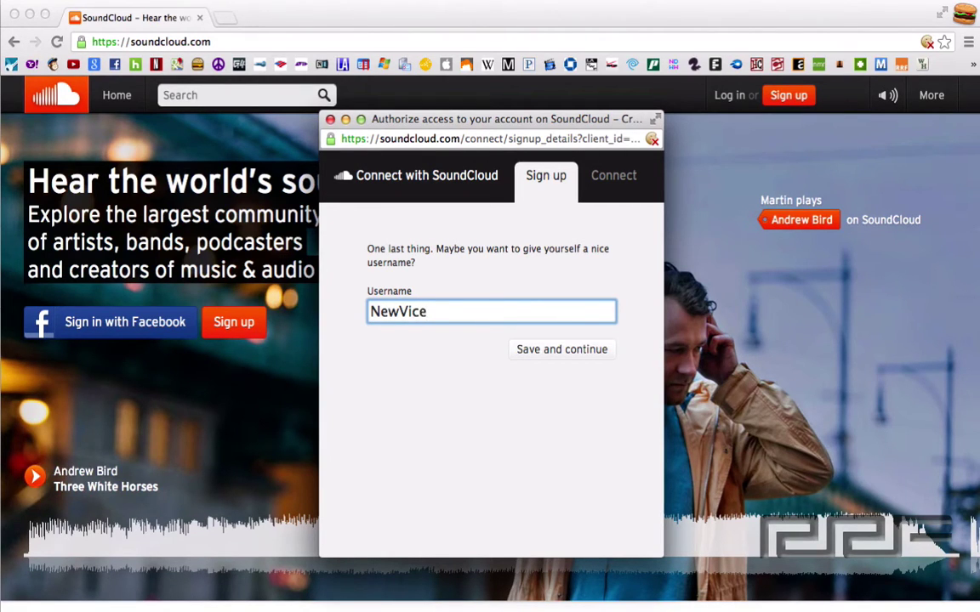
left_click(601, 354)
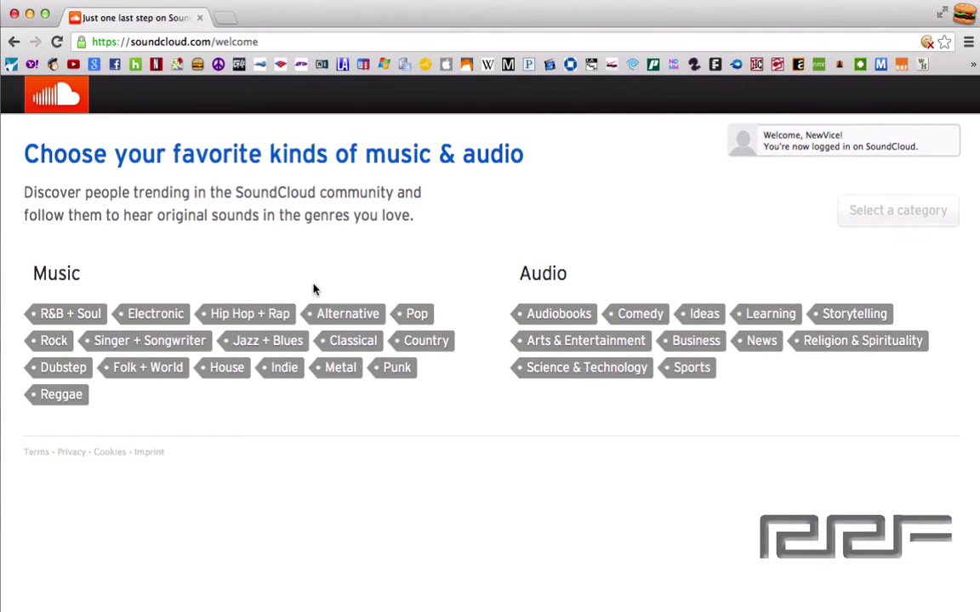
Pick Electronic, R&B + Soul, Rock, Dubstep, Indie and House as favourite genres
left_click(156, 315)
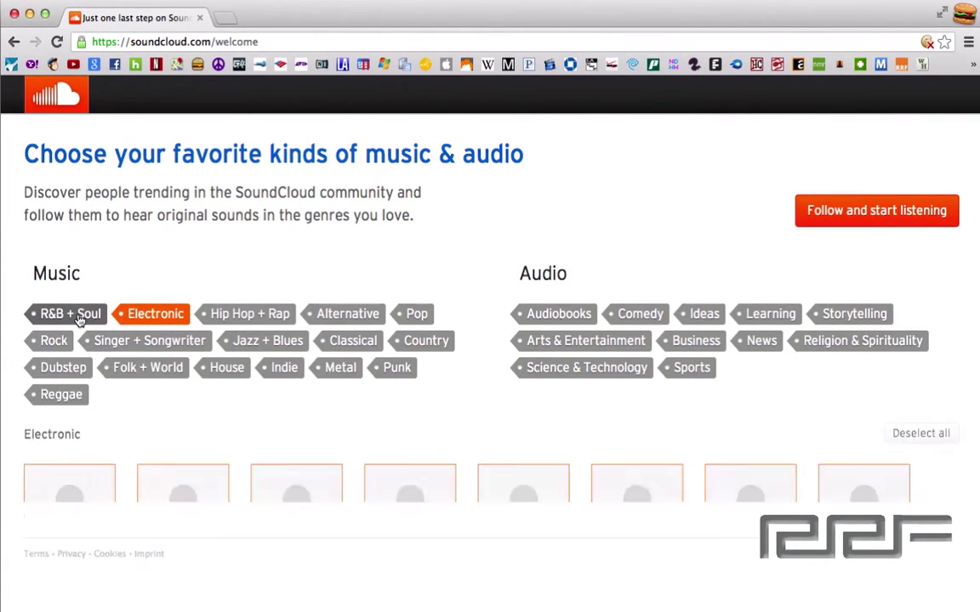
left_click(48, 315)
left_click(53, 341)
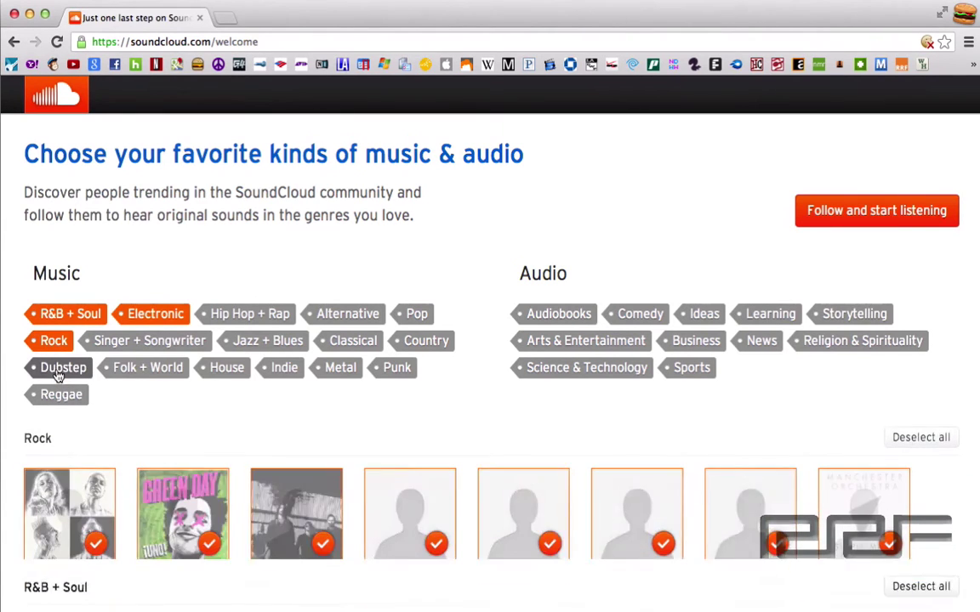
left_click(57, 371)
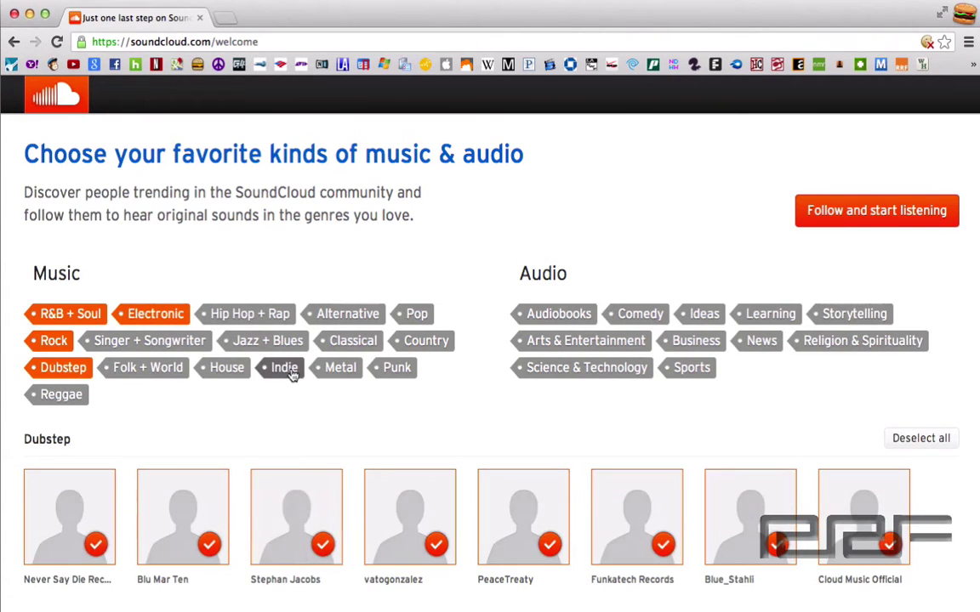
left_click(284, 370)
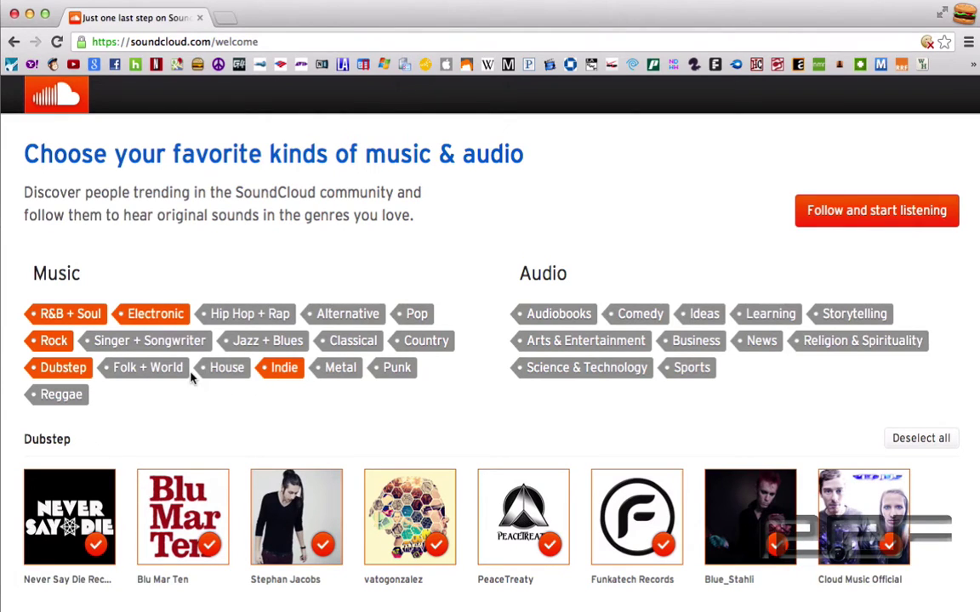
left_click(221, 374)
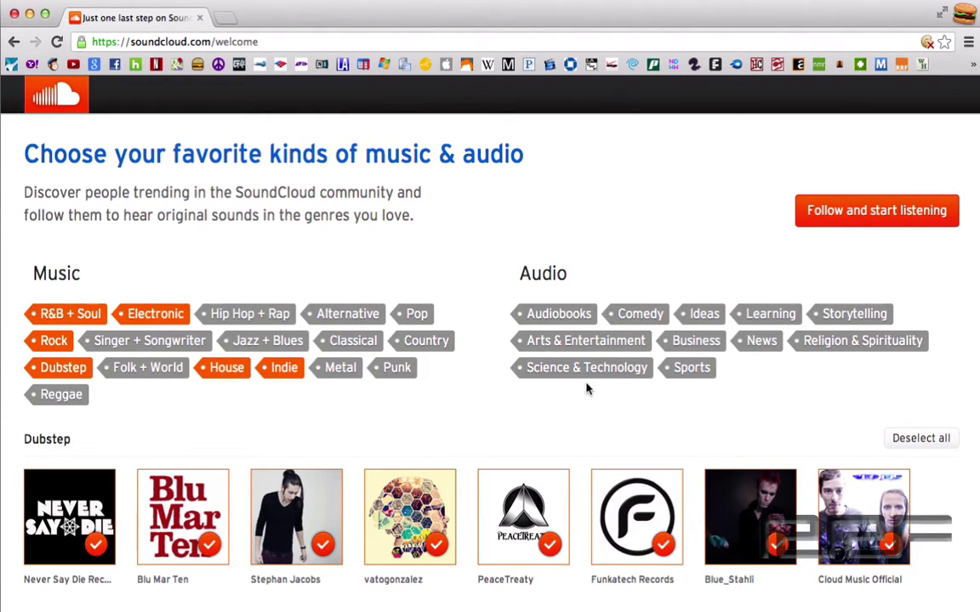
Deselect all the suggested House artists and continue to the stream
scroll(669, 238, "down", 1)
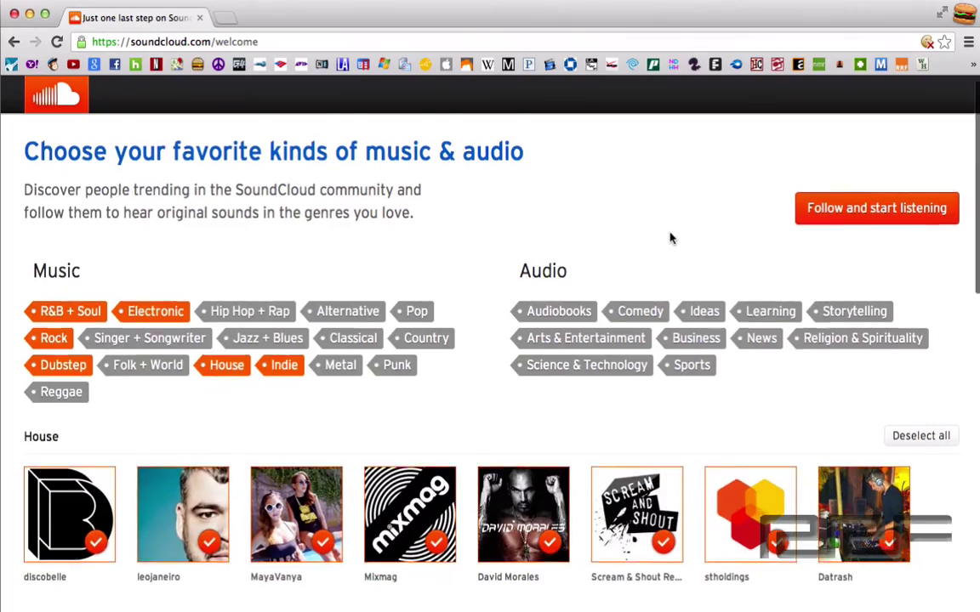
scroll(669, 238, "down", 8)
scroll(670, 238, "up", 5)
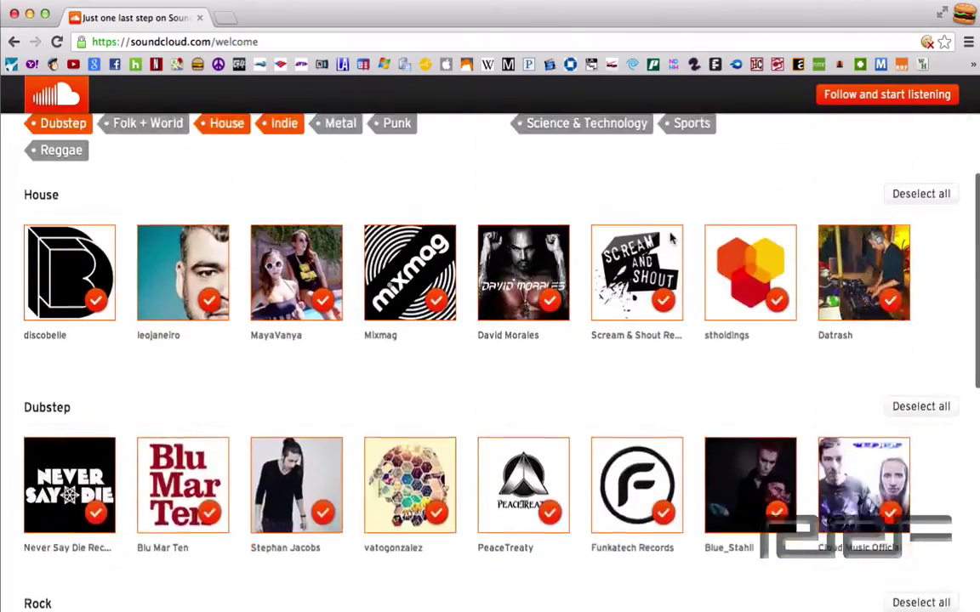
scroll(669, 238, "up", 3)
scroll(671, 236, "down", 5)
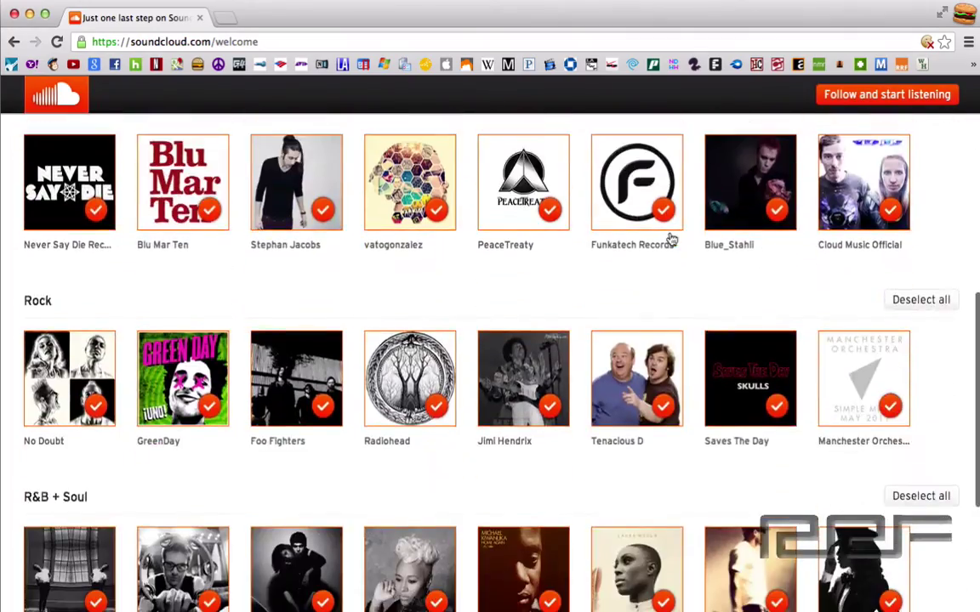
scroll(671, 241, "down", 5)
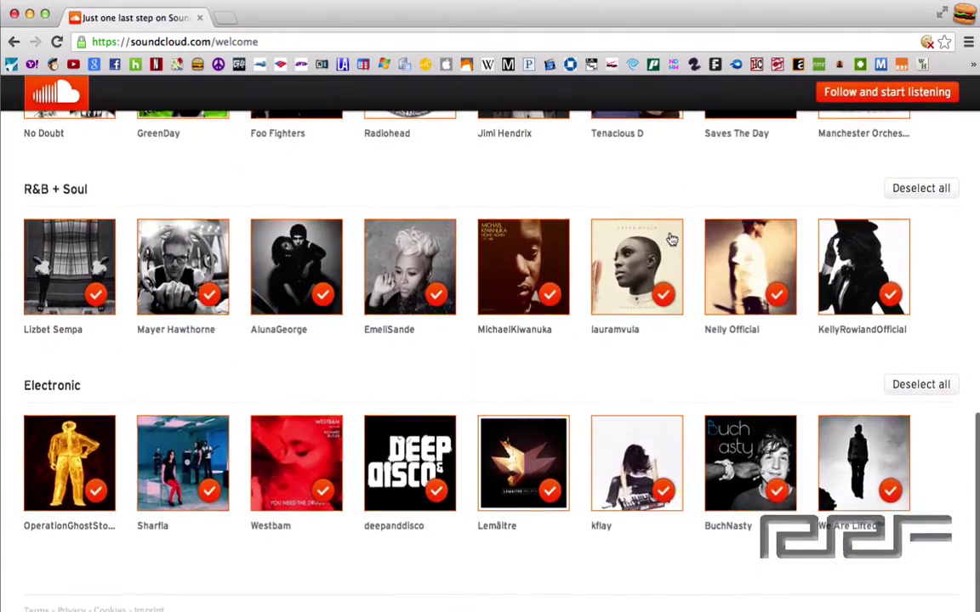
scroll(671, 239, "up", 10)
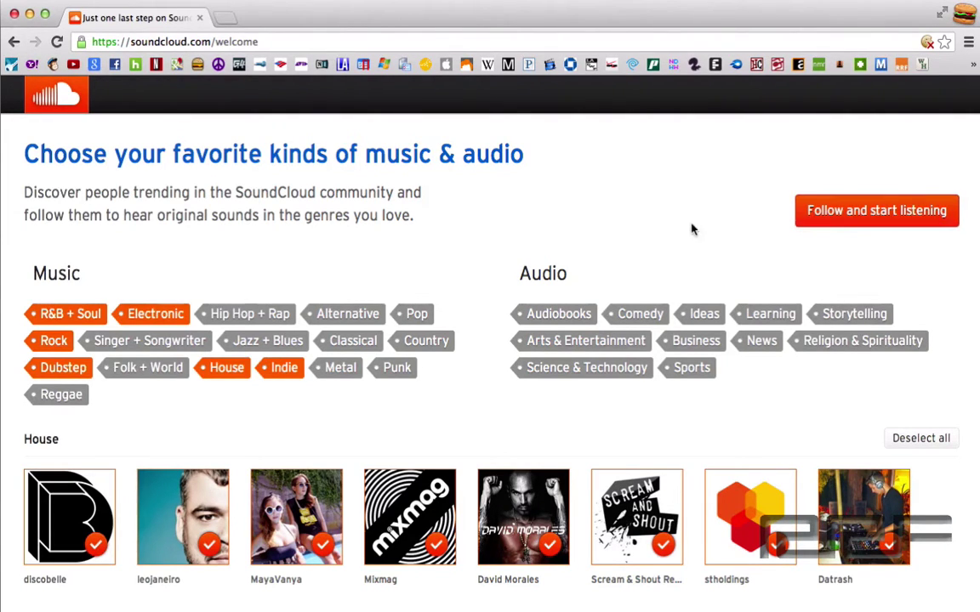
scroll(695, 227, "up", 2)
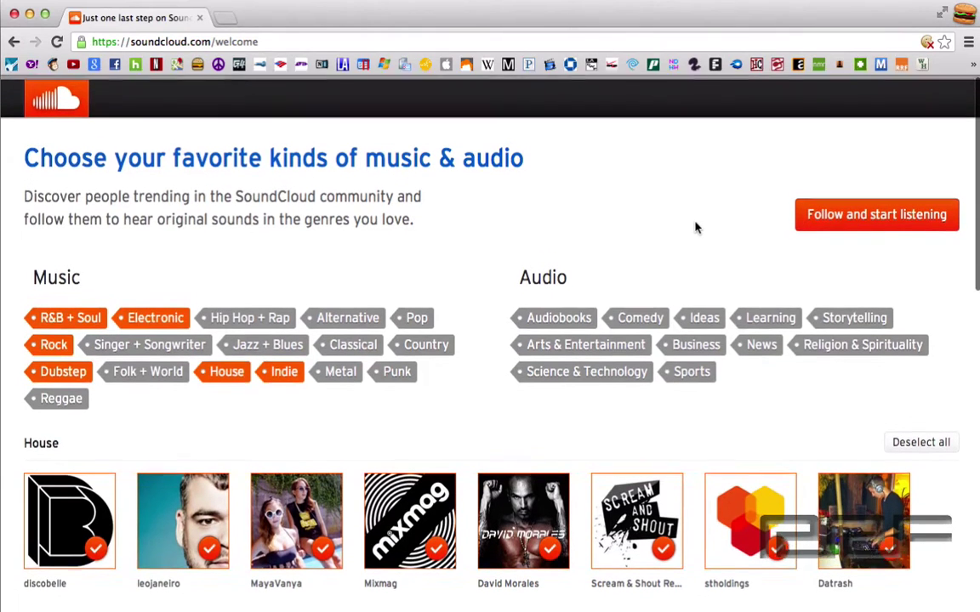
left_click(924, 439)
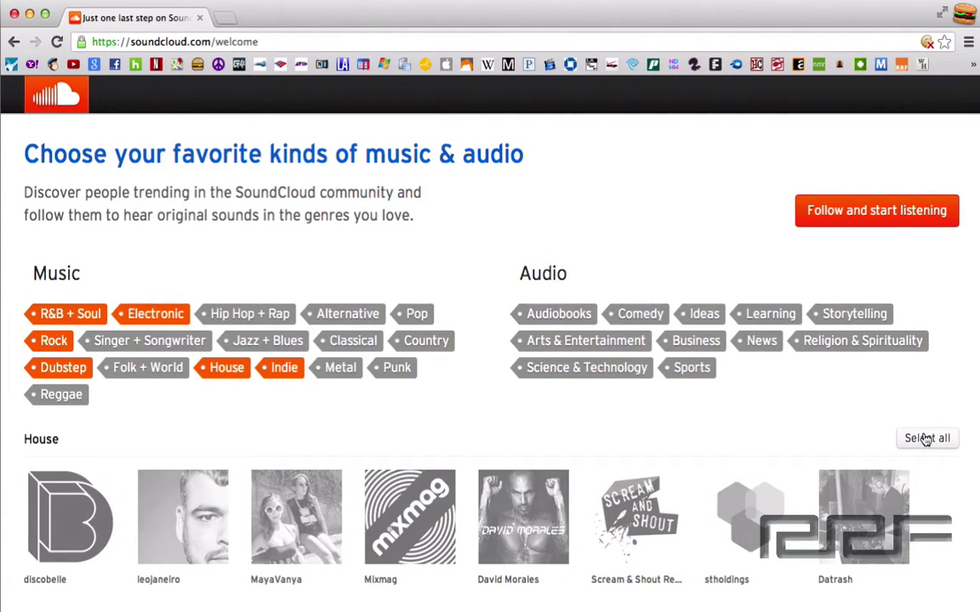
left_click(875, 208)
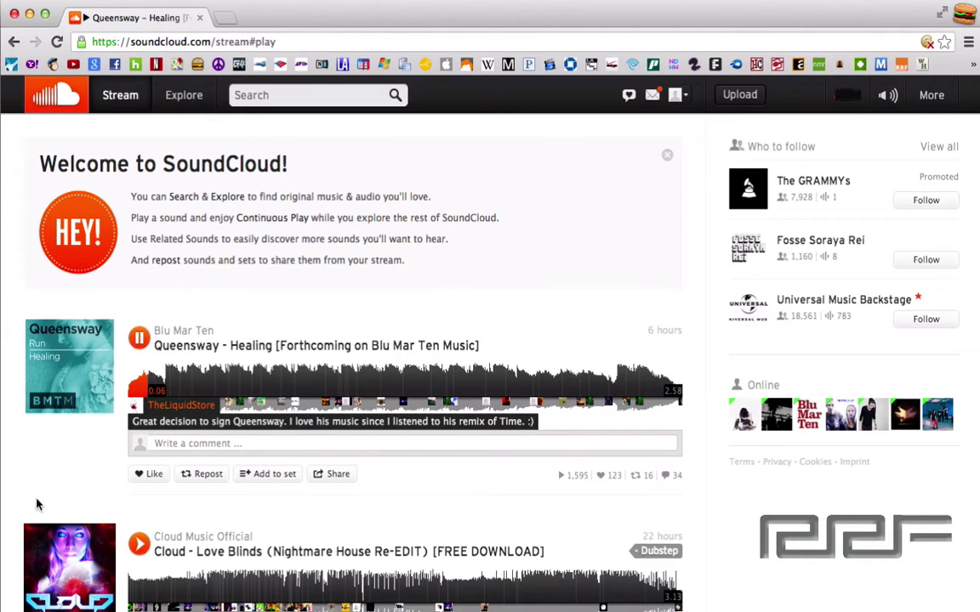
Scroll through the stream's tracks while Queensway - Healing keeps playing
scroll(587, 473, "down", 5)
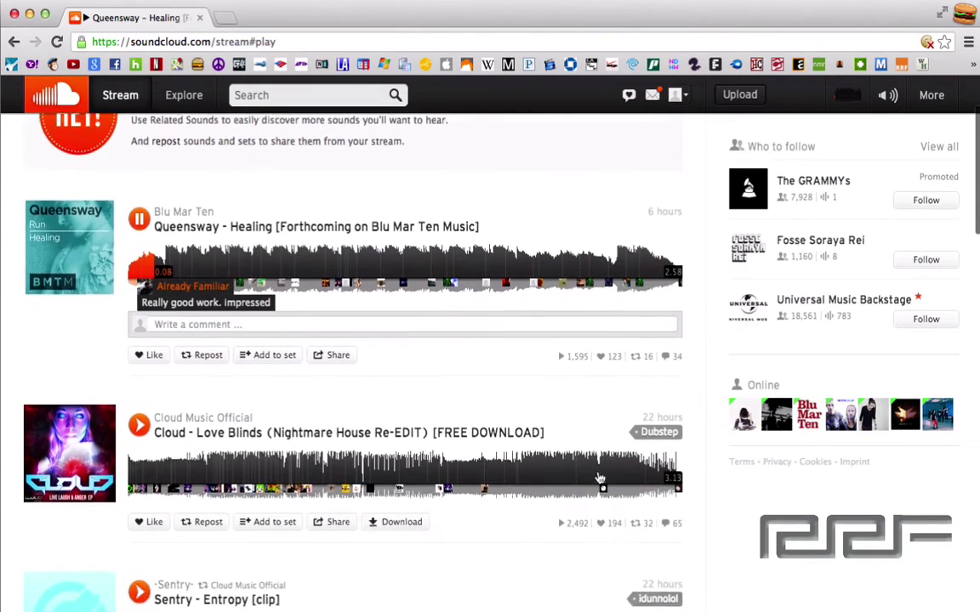
scroll(598, 477, "down", 6)
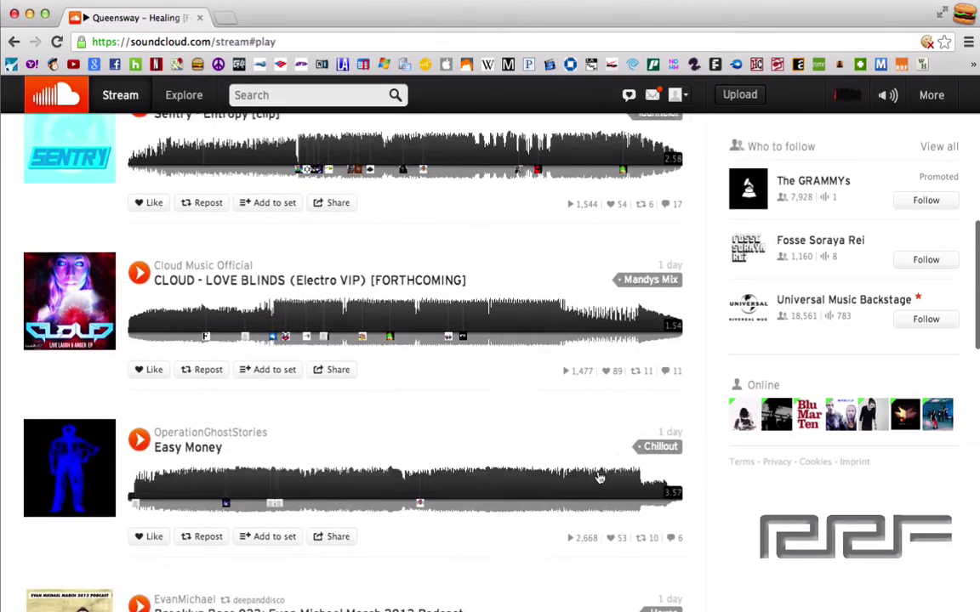
scroll(598, 478, "down", 4)
scroll(599, 478, "up", 8)
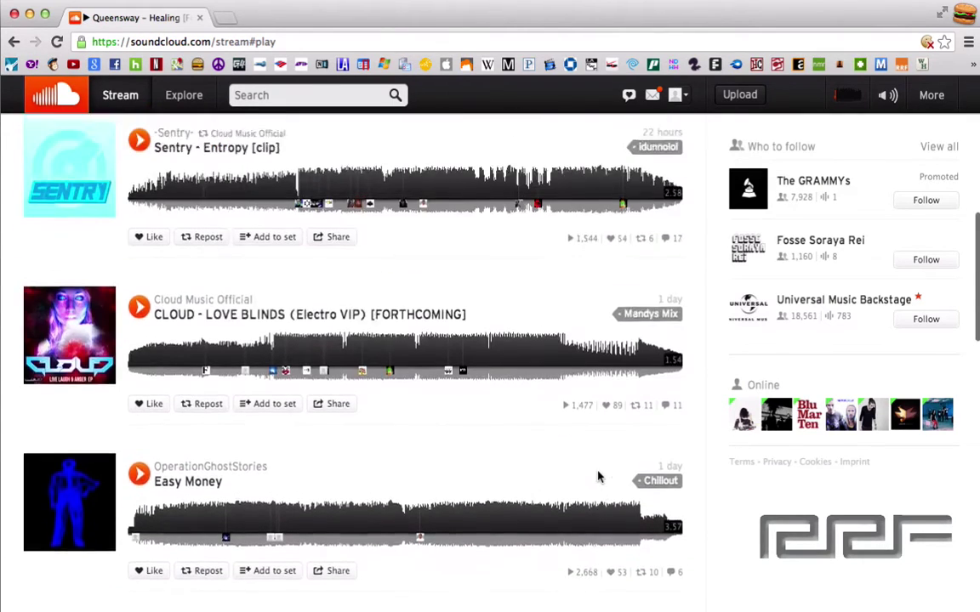
scroll(599, 475, "up", 2)
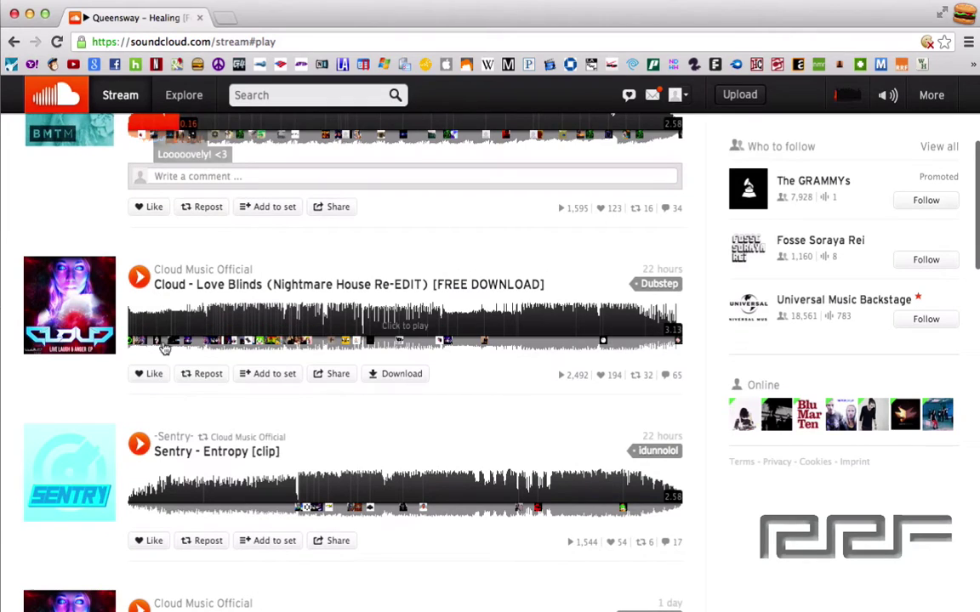
scroll(167, 349, "up", 2)
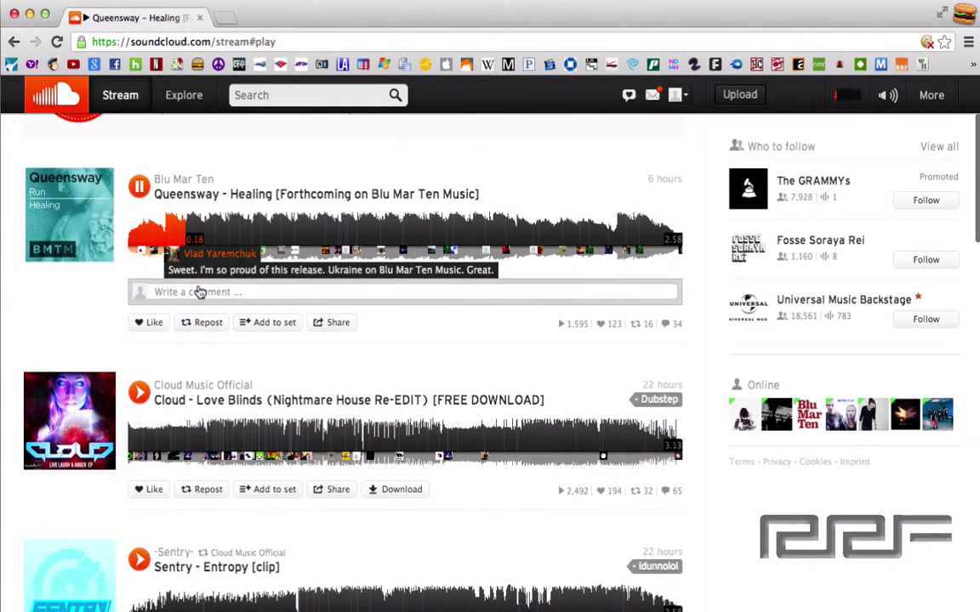
left_click(199, 294)
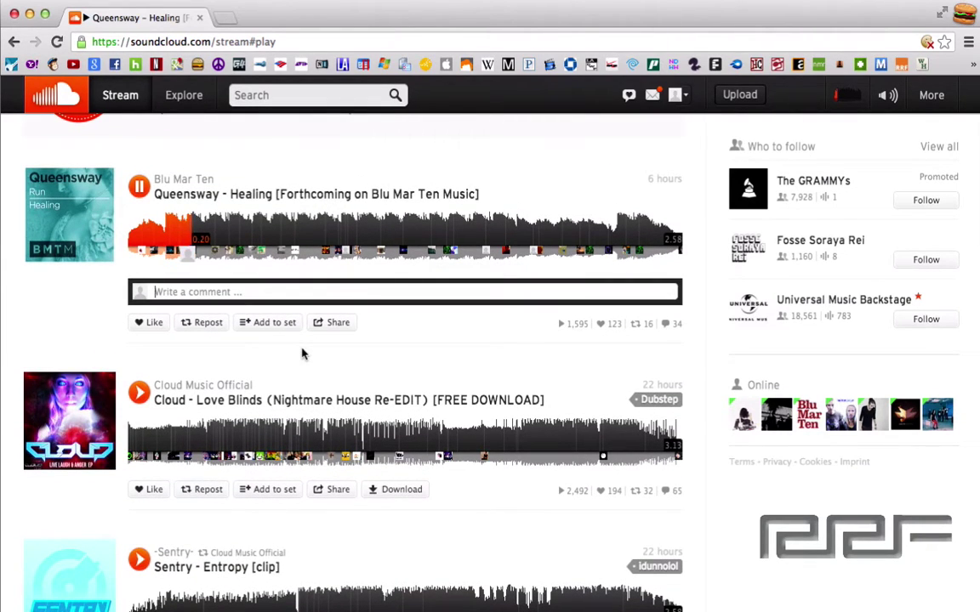
type("Yo that sound")
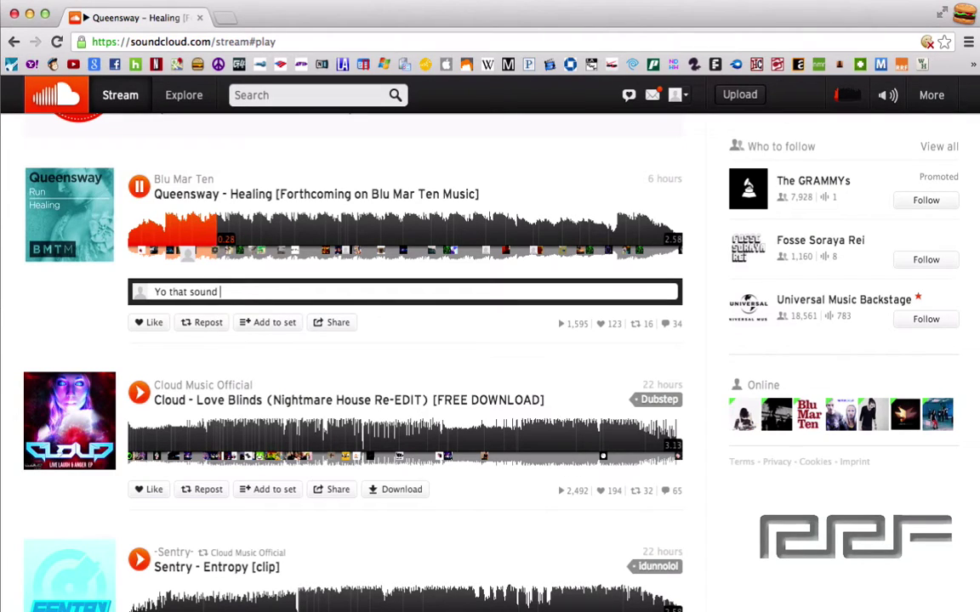
type("fre")
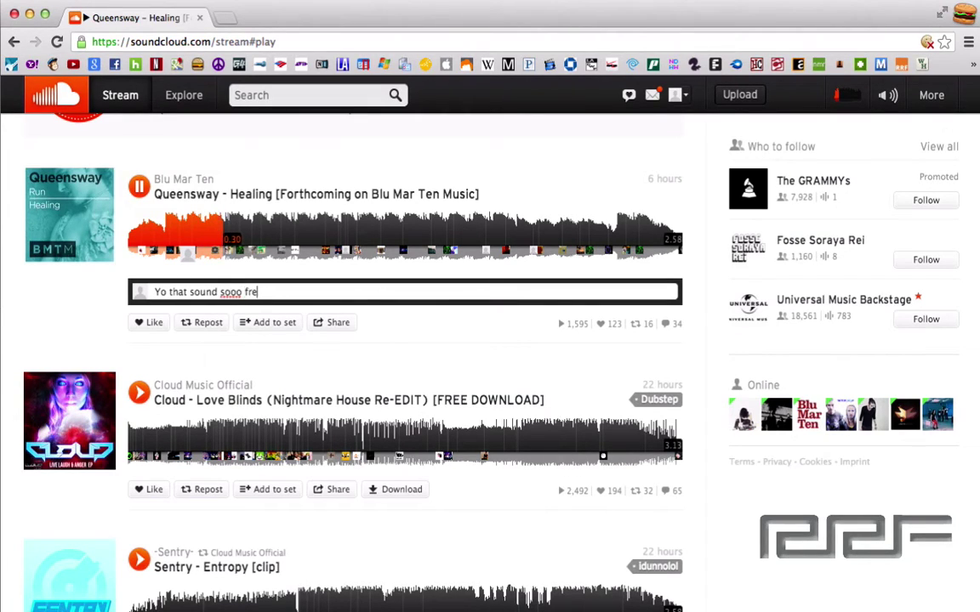
type("sh")
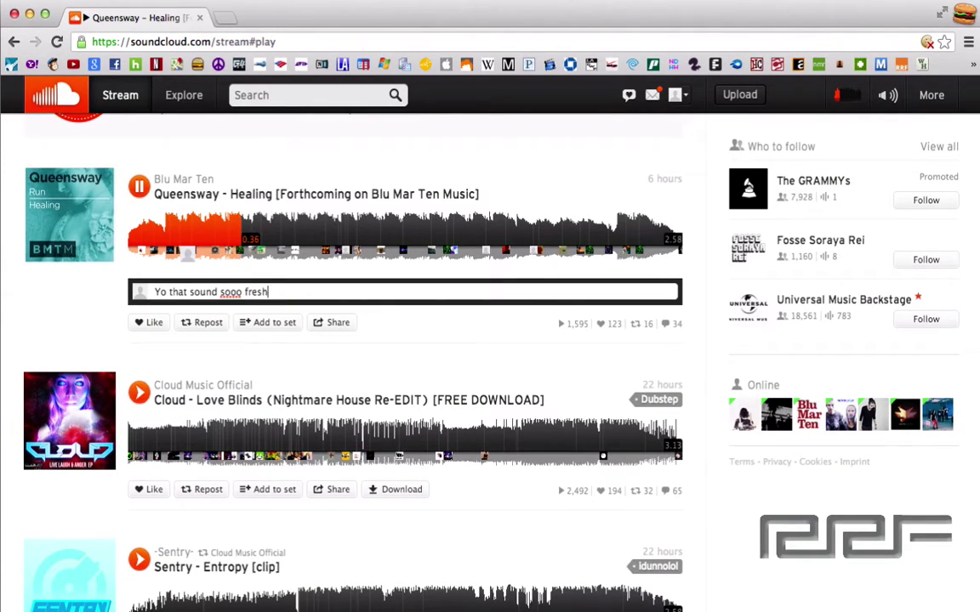
key("BackSpace")
key("BackSpace")
key("BackSpace")
key("BackSpace")
key("BackSpace")
key("BackSpace")
key("BackSpace")
key("BackSpace")
key("BackSpace")
key("BackSpace")
key("BackSpace")
key("BackSpace")
key("BackSpace")
key("BackSpace")
key("BackSpace")
key("BackSpace")
key("BackSpace")
key("BackSpace")
key("BackSpace")
key("BackSpace")
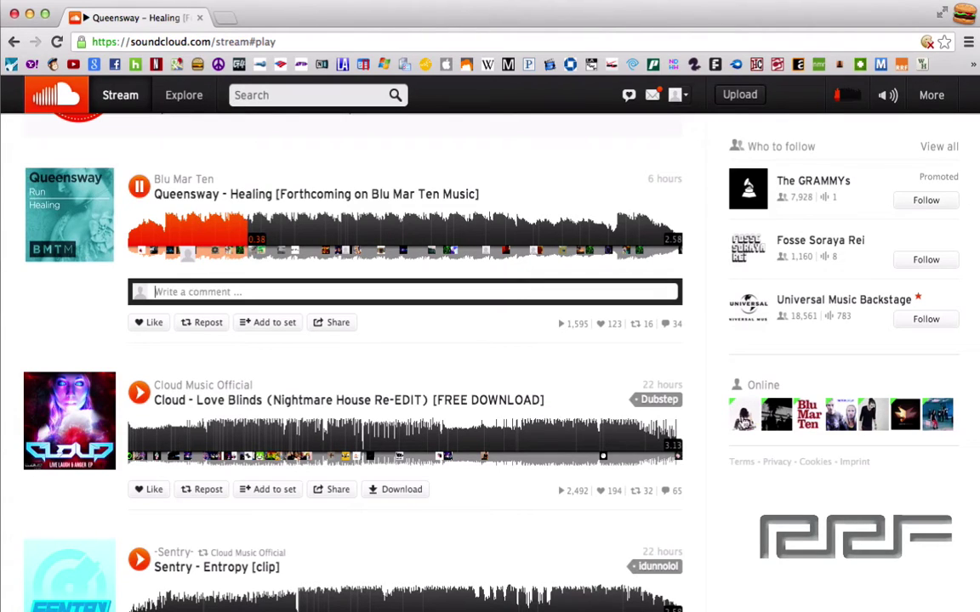
left_click(744, 520)
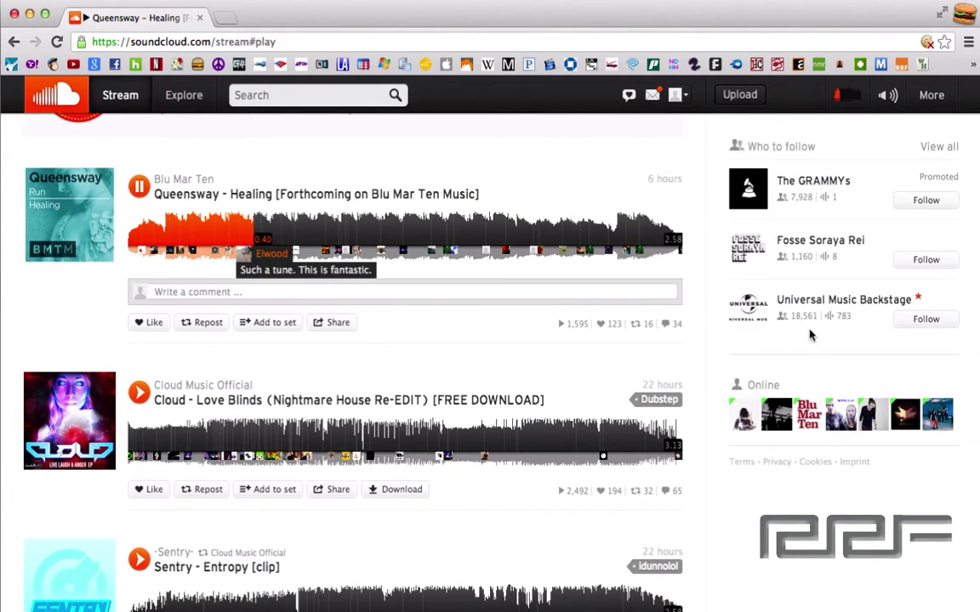
Scroll up on the upload page that asks for email confirmation
scroll(809, 327, "up", 2)
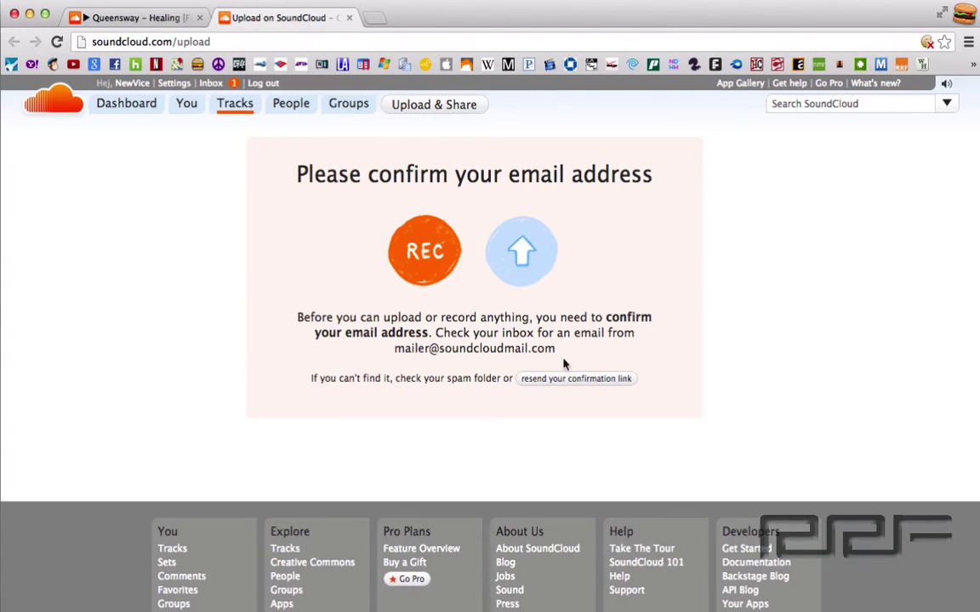
Back in Chrome's Yahoo Mail tab, open the Welcome to SoundCloud email and show its images
key("ctrl+Up")
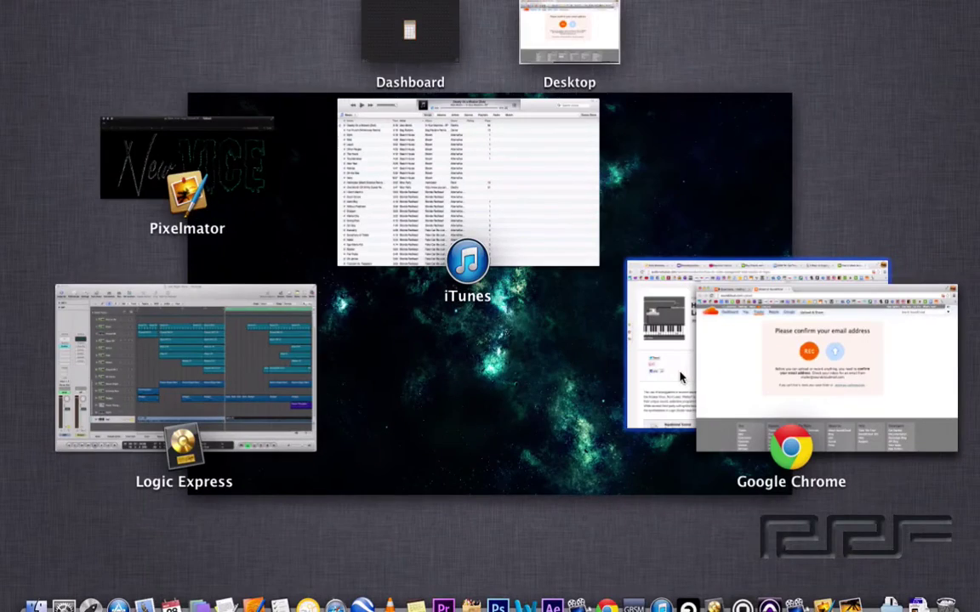
left_click(677, 379)
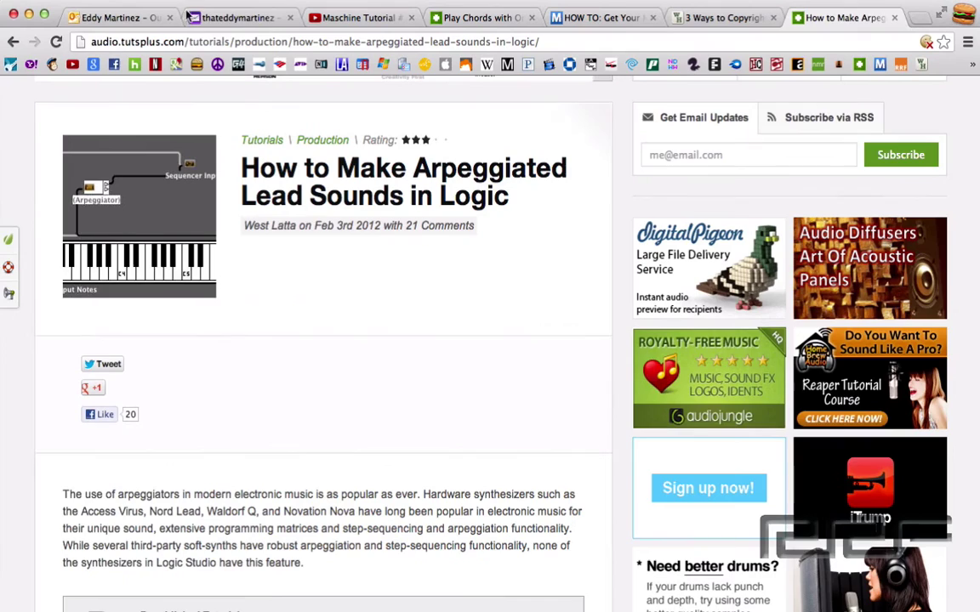
left_click(219, 17)
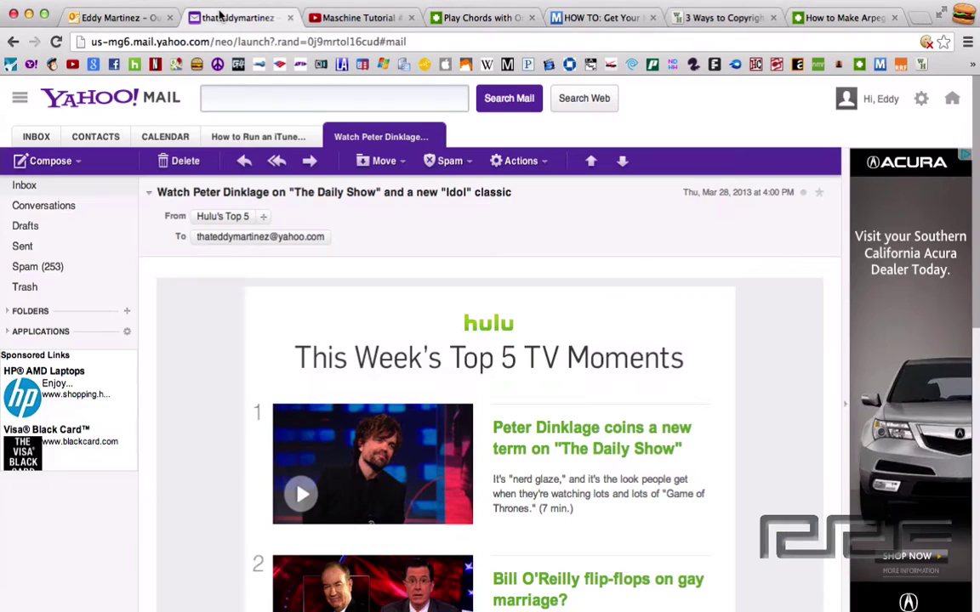
left_click(56, 187)
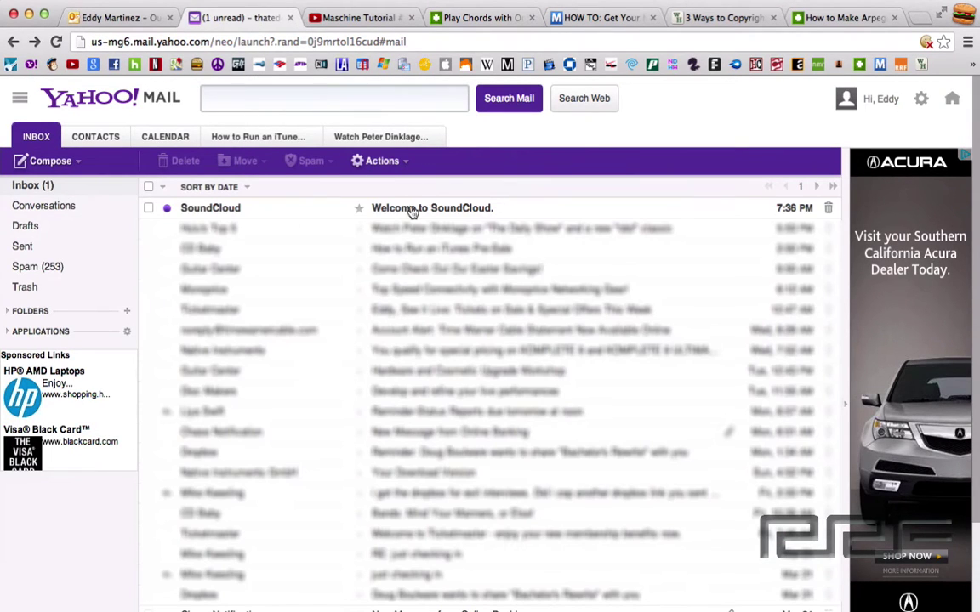
left_click(413, 214)
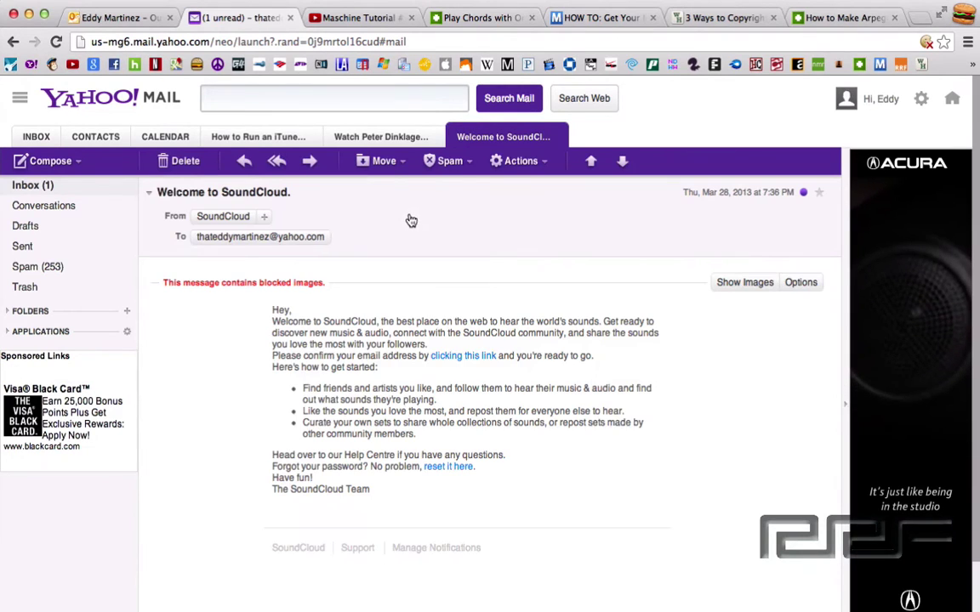
scroll(211, 423, "down", 2)
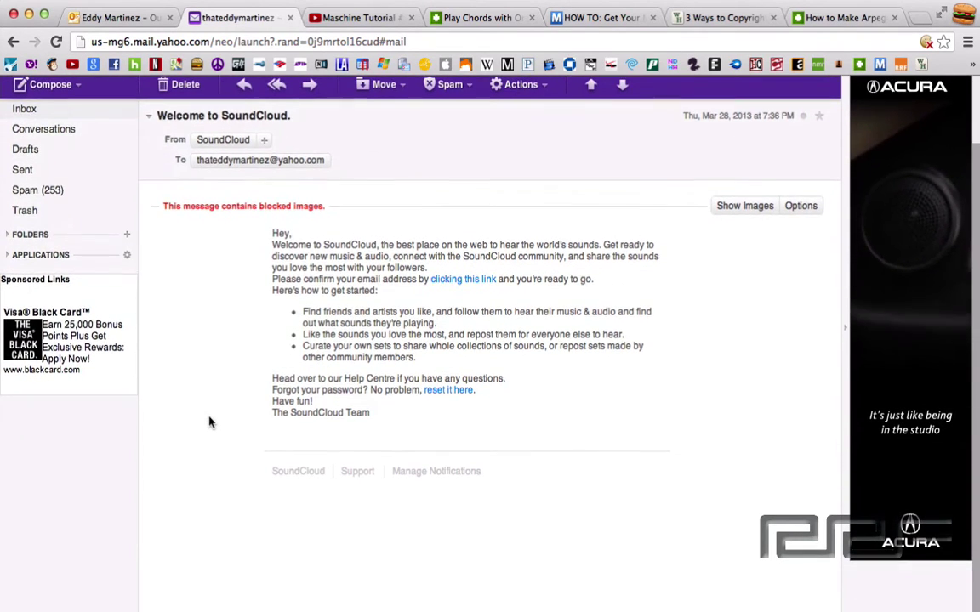
left_click(746, 208)
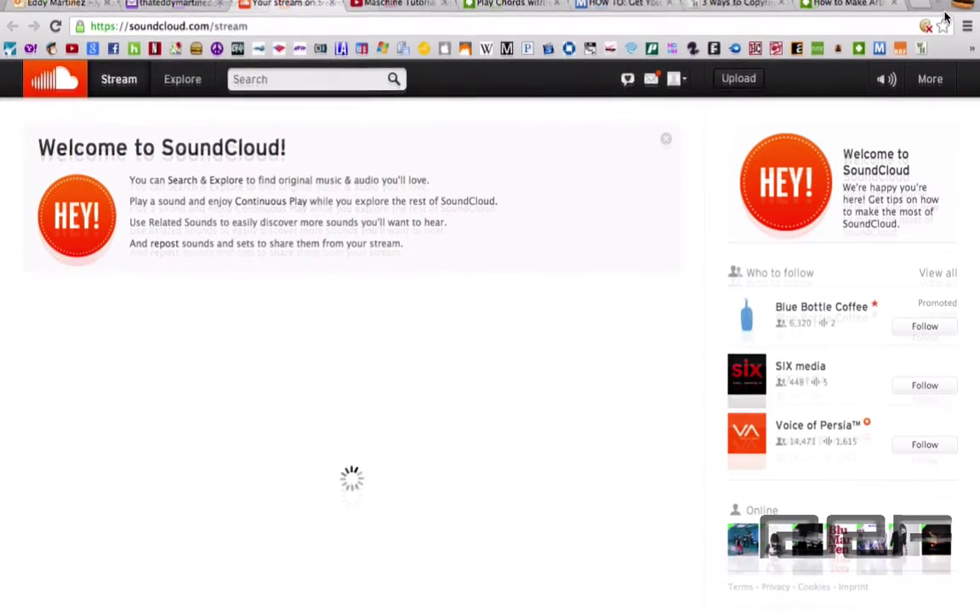
Scroll the stream below the Welcome to SoundCloud banner and back up
scroll(422, 299, "down", 1)
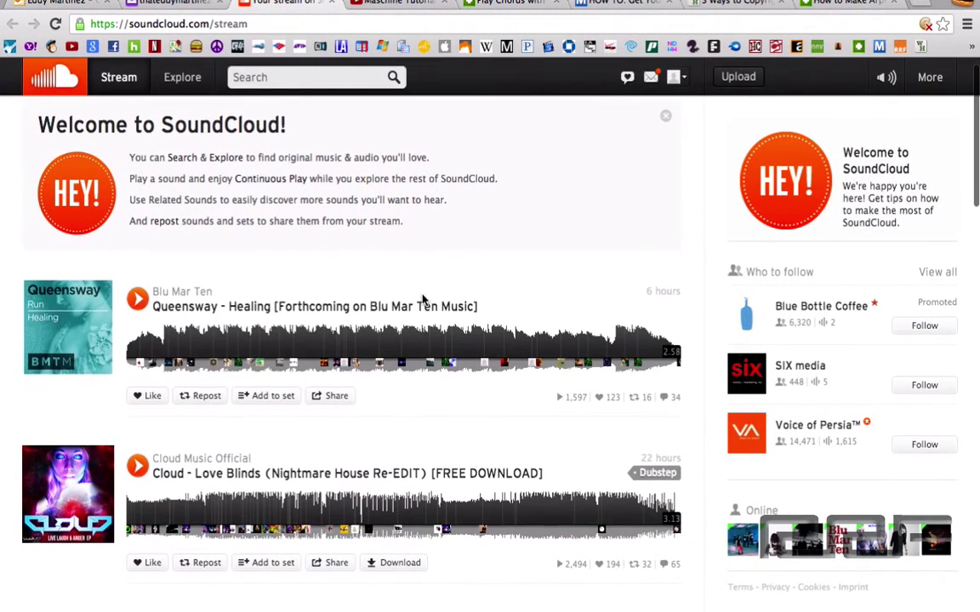
scroll(423, 299, "up", 1)
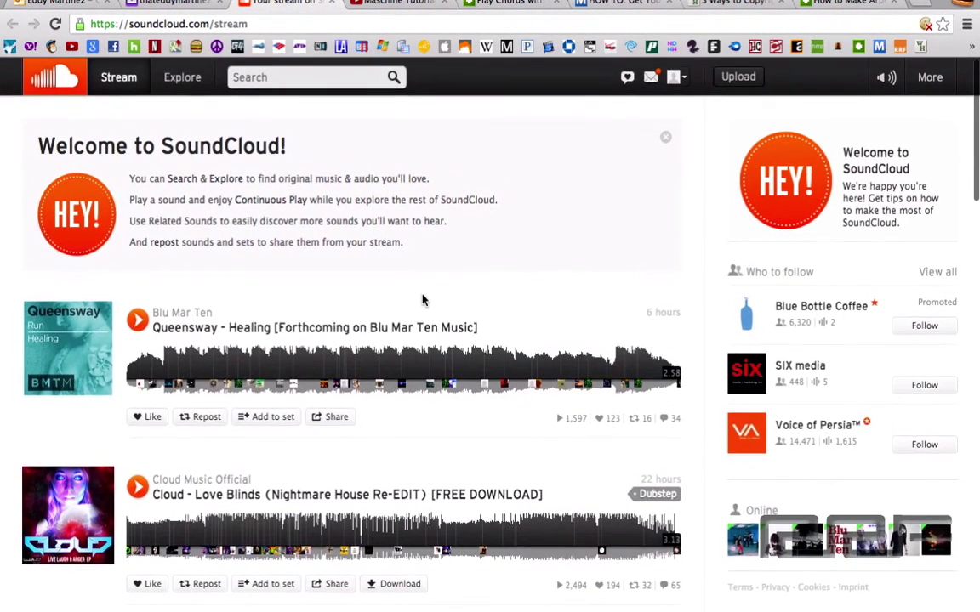
Upload the mp3 audio file and title it 'Untitled Snippet'
left_click(740, 78)
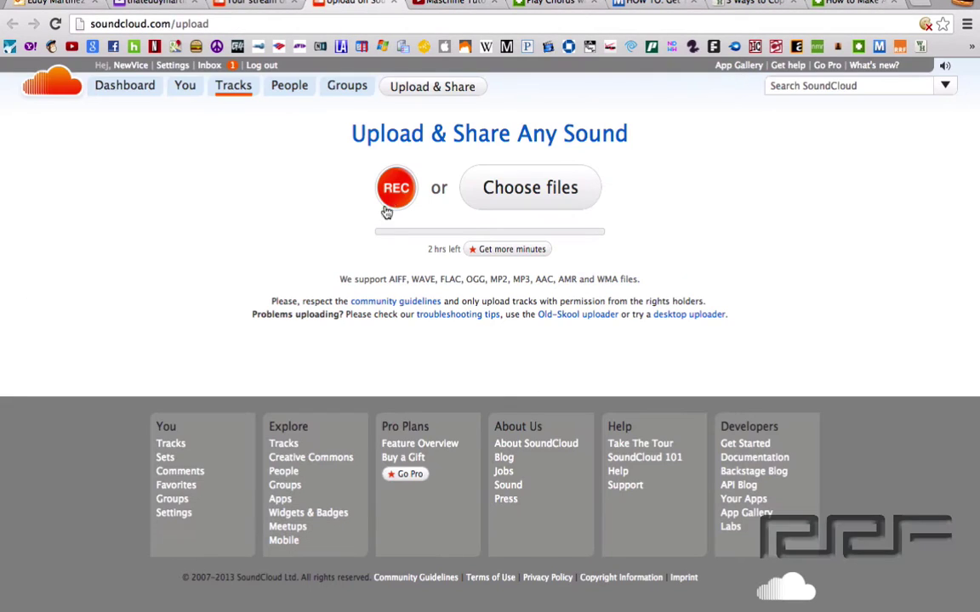
left_click(543, 189)
scroll(595, 340, "down", 5)
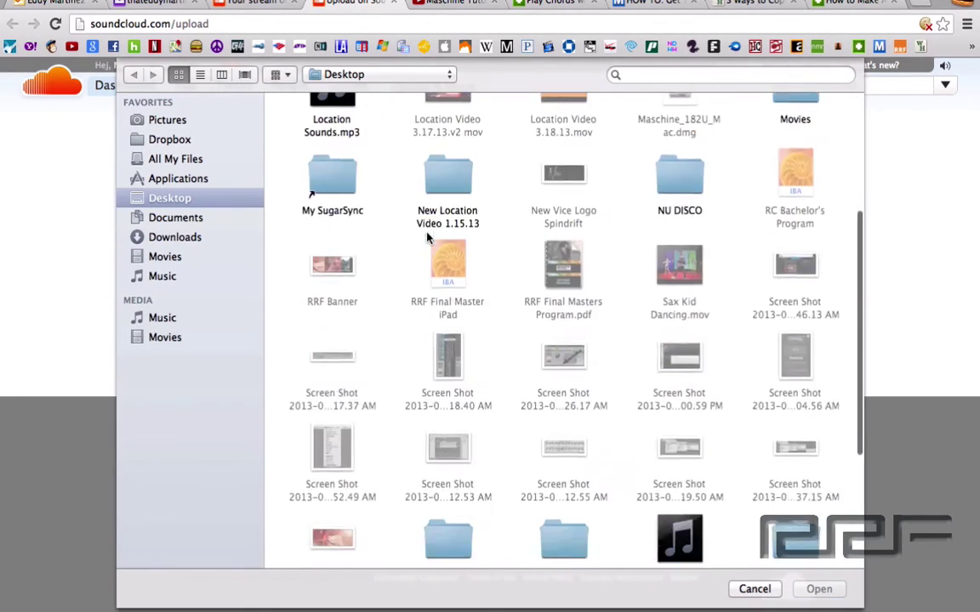
left_click(685, 374)
double_click(692, 380)
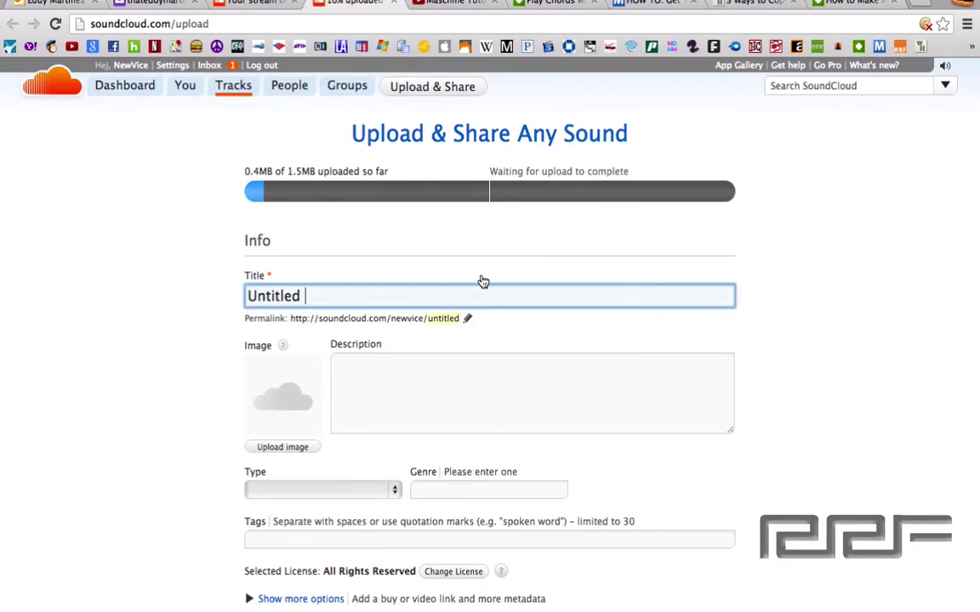
type("Snippet")
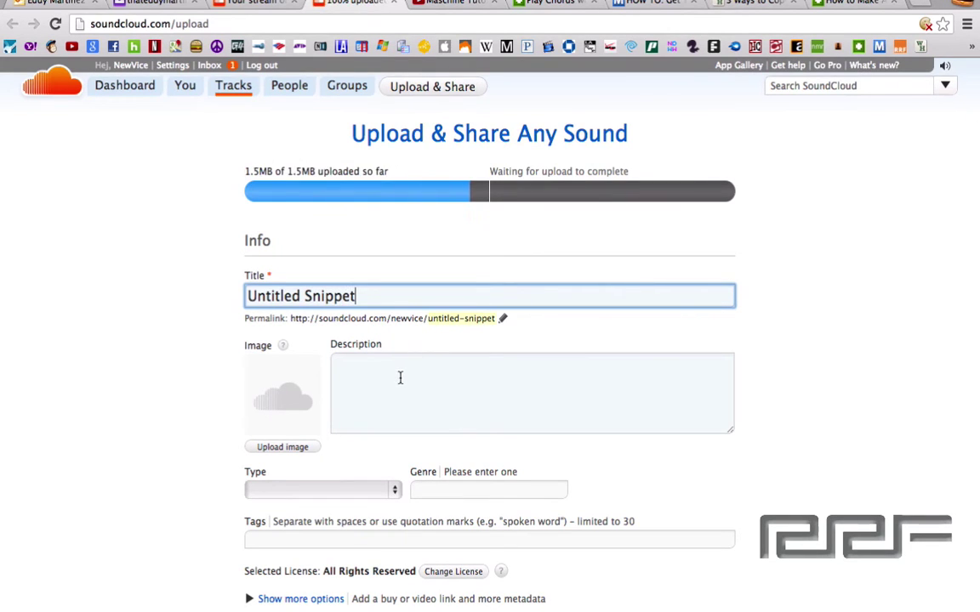
Attach the photo IMG_2256.JPG as the track's artwork
left_click(300, 446)
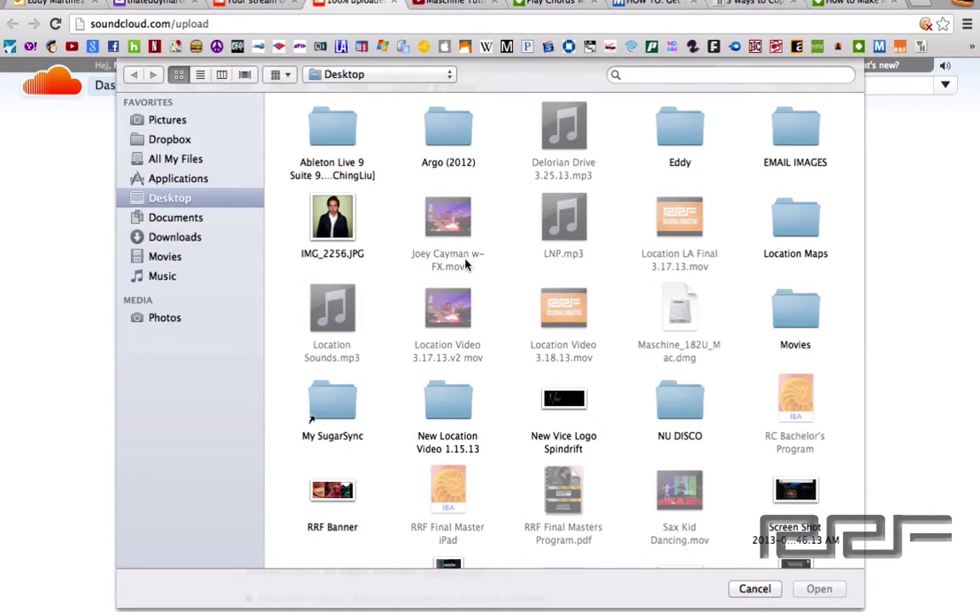
scroll(467, 268, "down", 4)
scroll(467, 271, "down", 5)
scroll(516, 315, "up", 10)
left_click(332, 219)
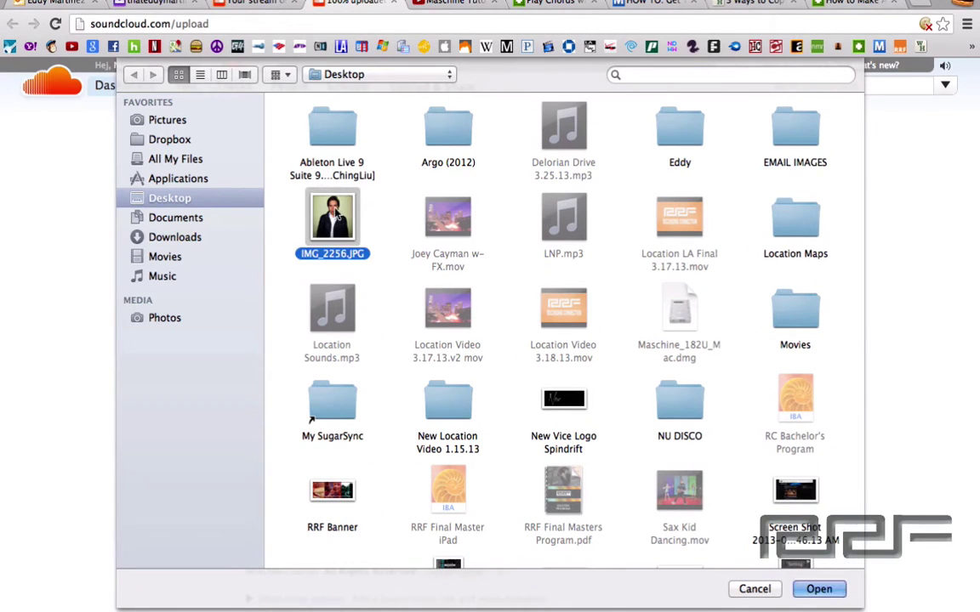
left_click(819, 588)
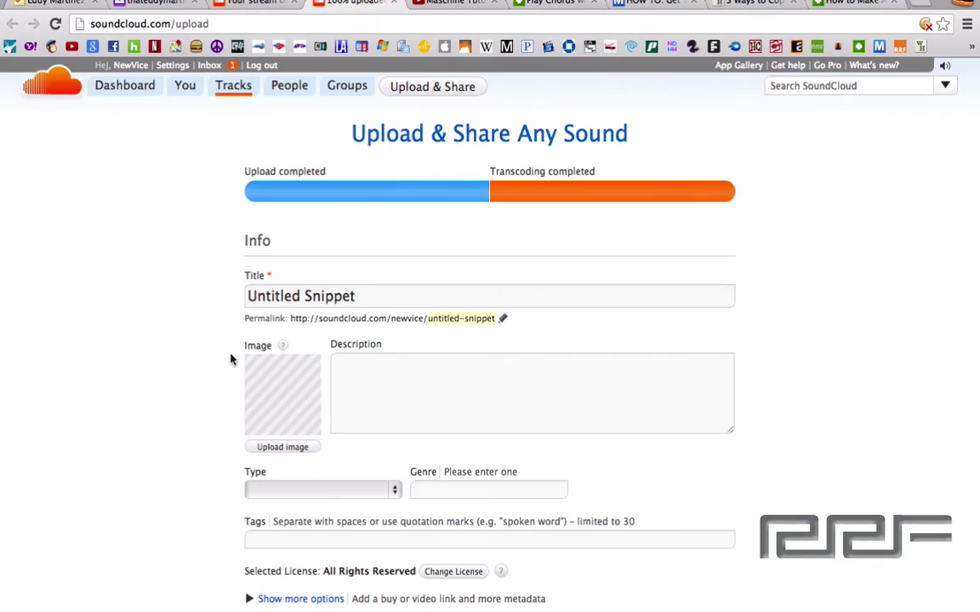
Write an artist-credit description and set the track type to Work in Progress
left_click(439, 376)
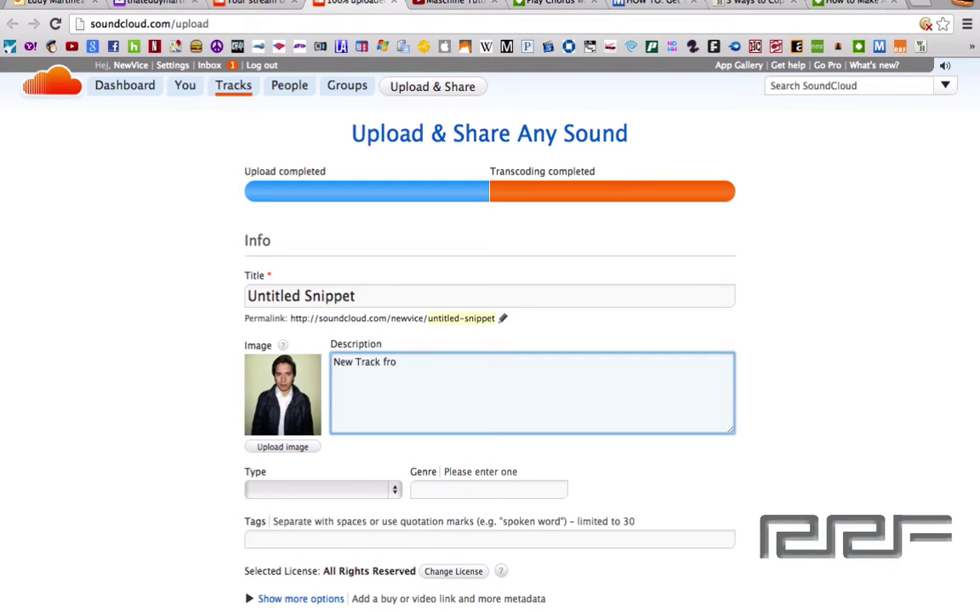
left_click(323, 489)
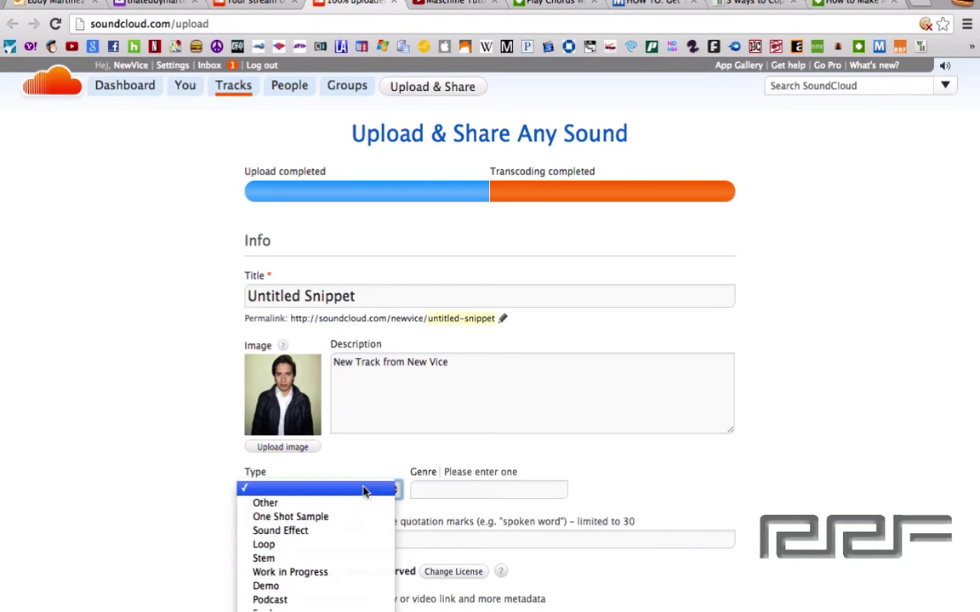
left_click(284, 518)
Set the genre to EDM and add tags including EDM, Electro and Improvised
left_click(443, 489)
type("EDM")
scroll(385, 438, "down", 2)
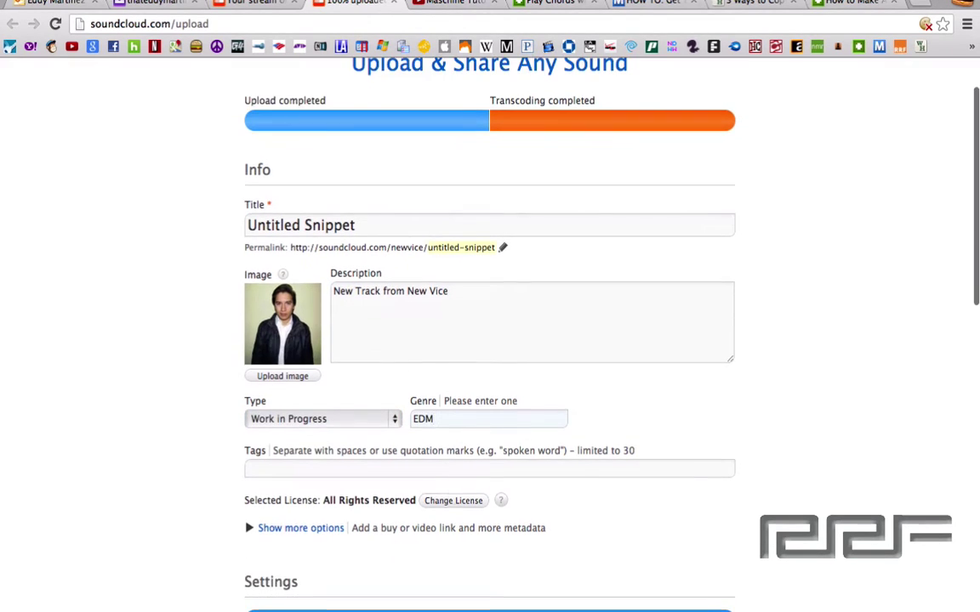
left_click(407, 473)
type("EDM Elect")
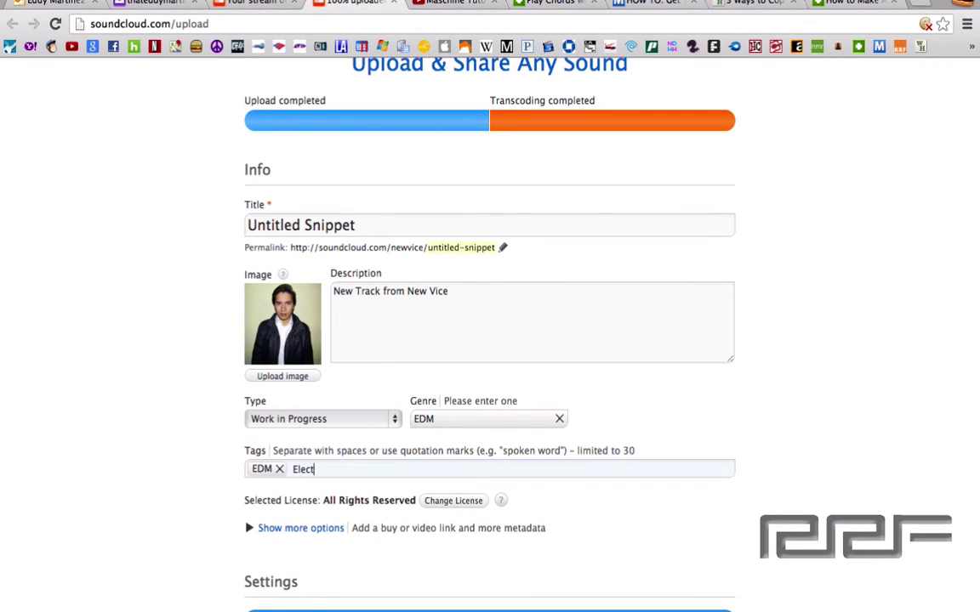
type("ro ")
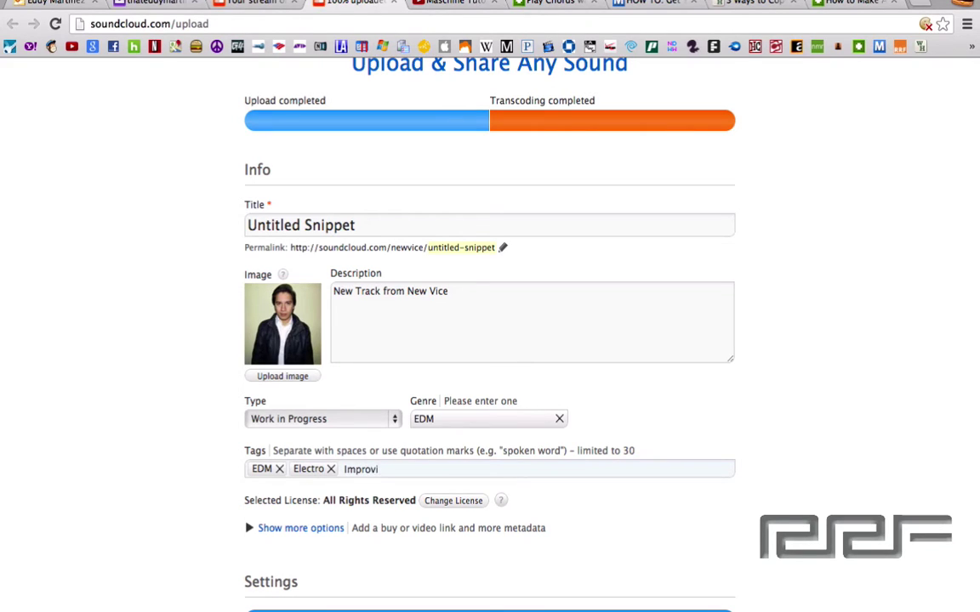
type("Improvised ")
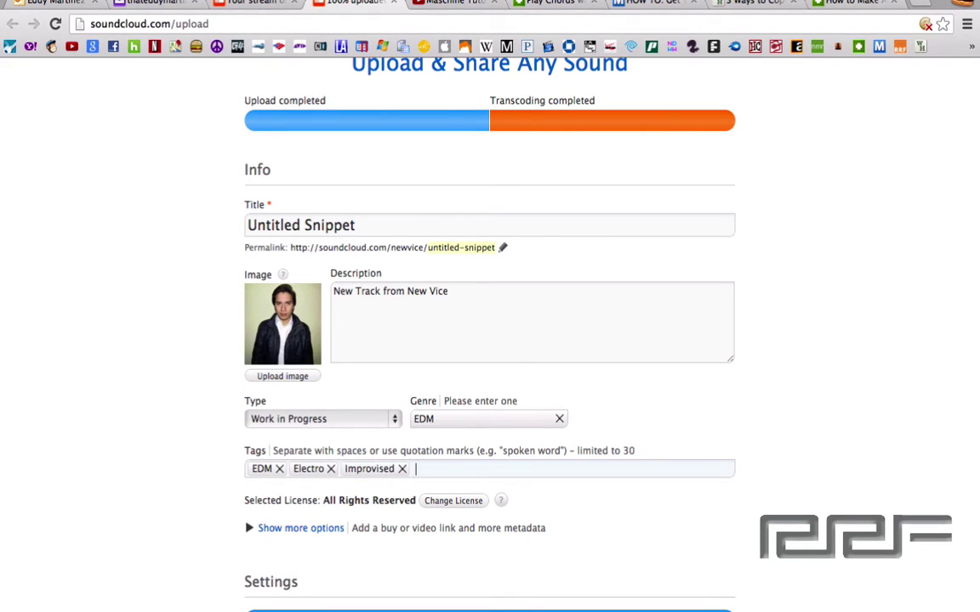
type("New Vic")
key("BackSpace")
key("BackSpace")
key("BackSpace")
key("BackSpace")
Write the share note "Here's a song clip from my new project, New Vice. Hope you likes!"
type("New Vice")
scroll(179, 516, "down", 5)
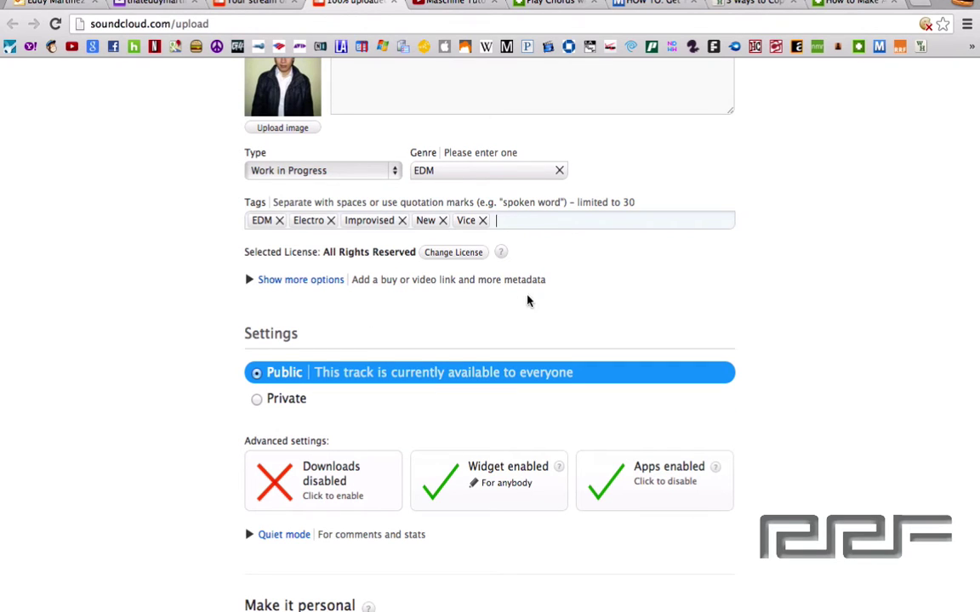
scroll(738, 308, "down", 8)
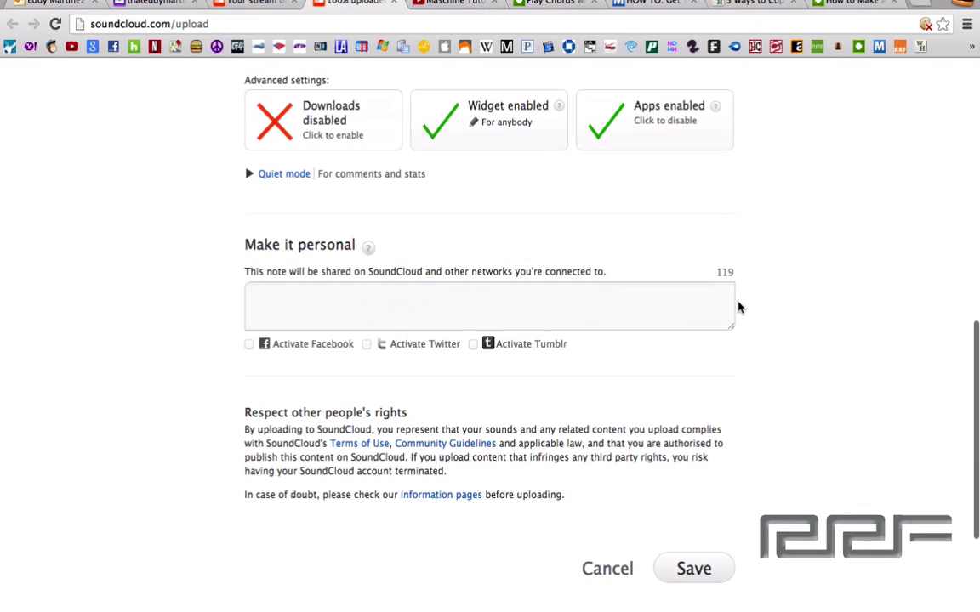
left_click(670, 306)
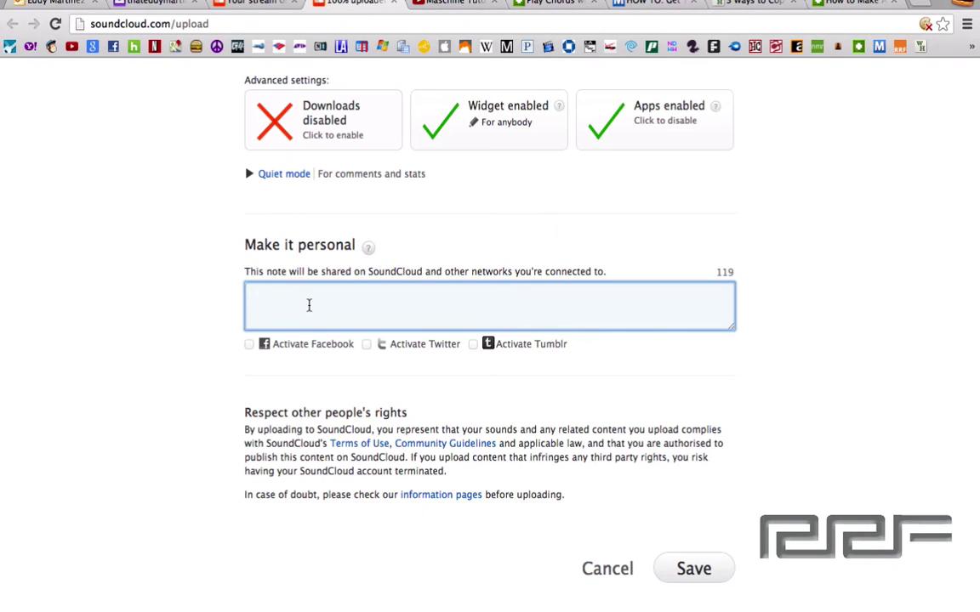
type("Here's a song clip from my new project, New Vice.")
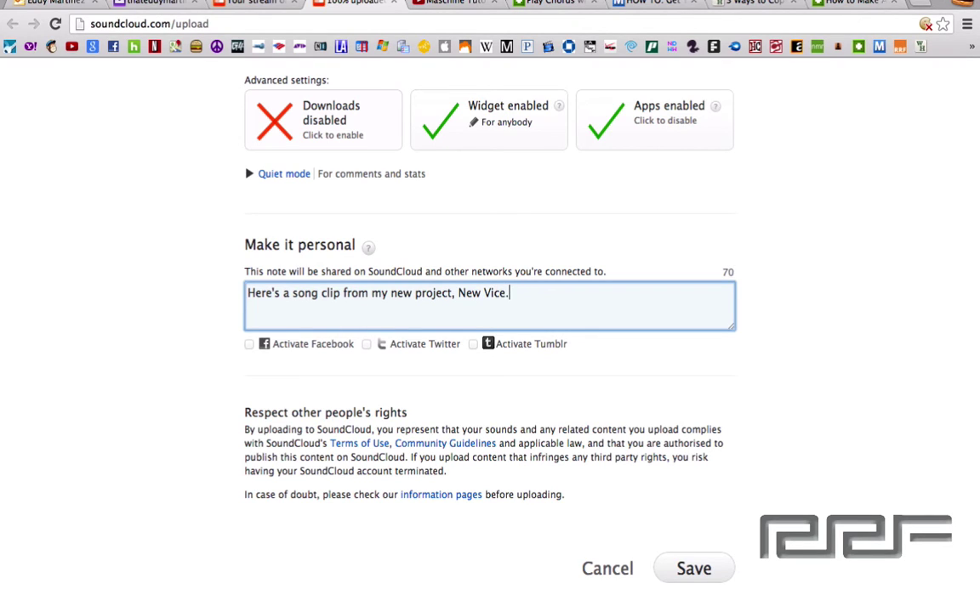
type("hop")
key("BackSpace")
key("BackSpace")
type("Hope you likes!")
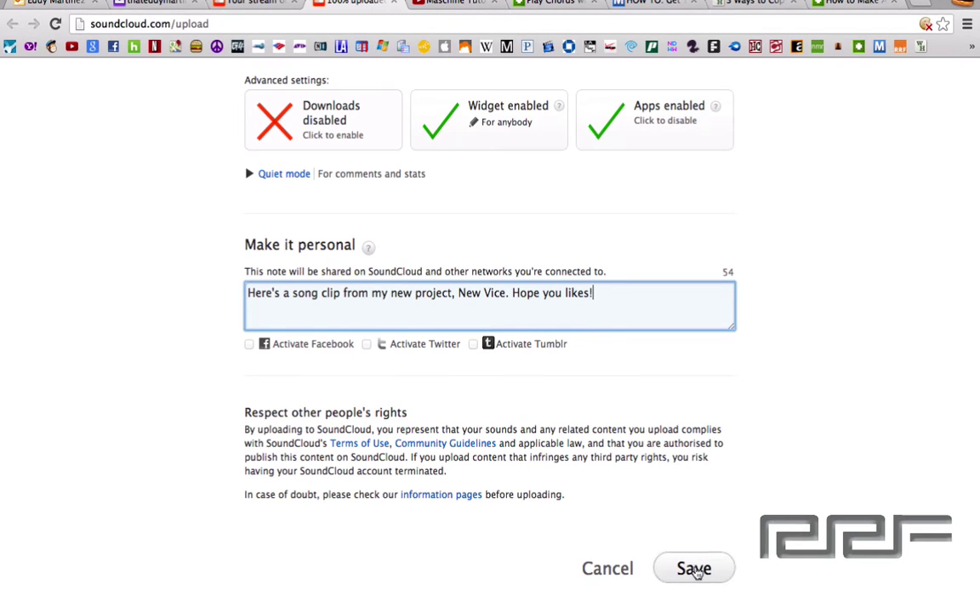
Save the tagged track 'Untitled Snippet' and bring up the other window's upload page
left_click(695, 572)
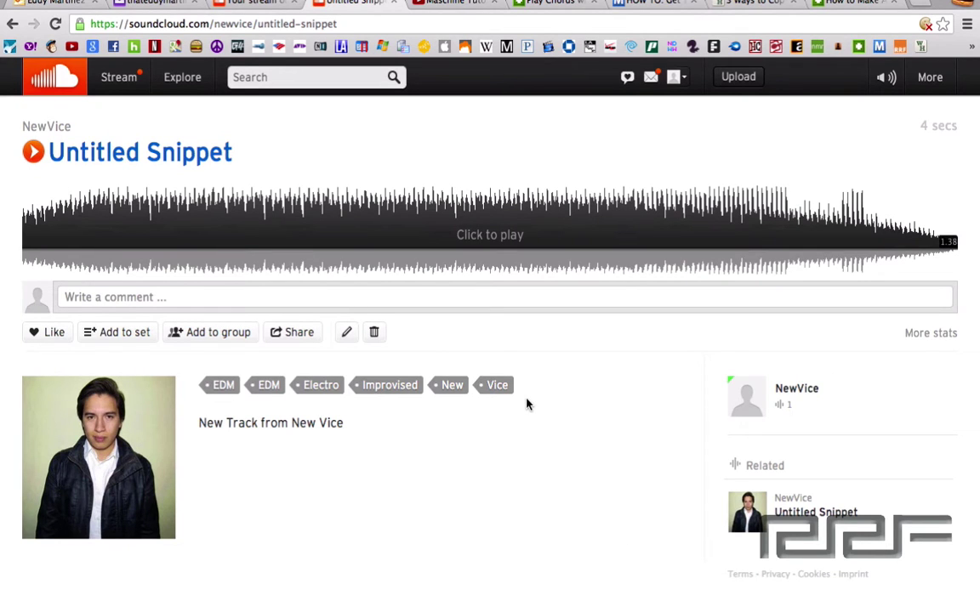
key("ctrl+Up")
In the other browser window's stream tab, pause the Cloud – Love Blinds track
left_click(743, 381)
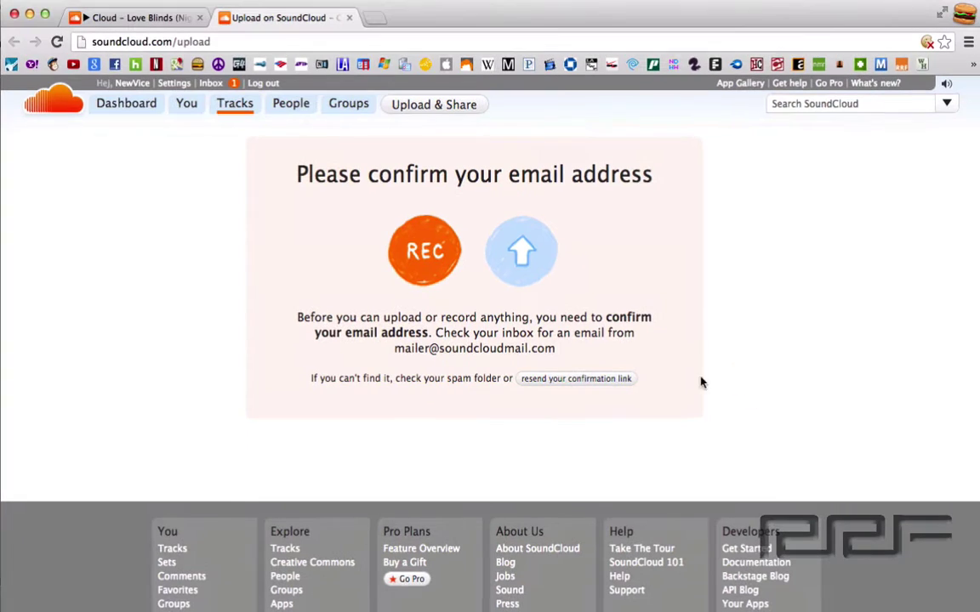
scroll(383, 257, "up", 2)
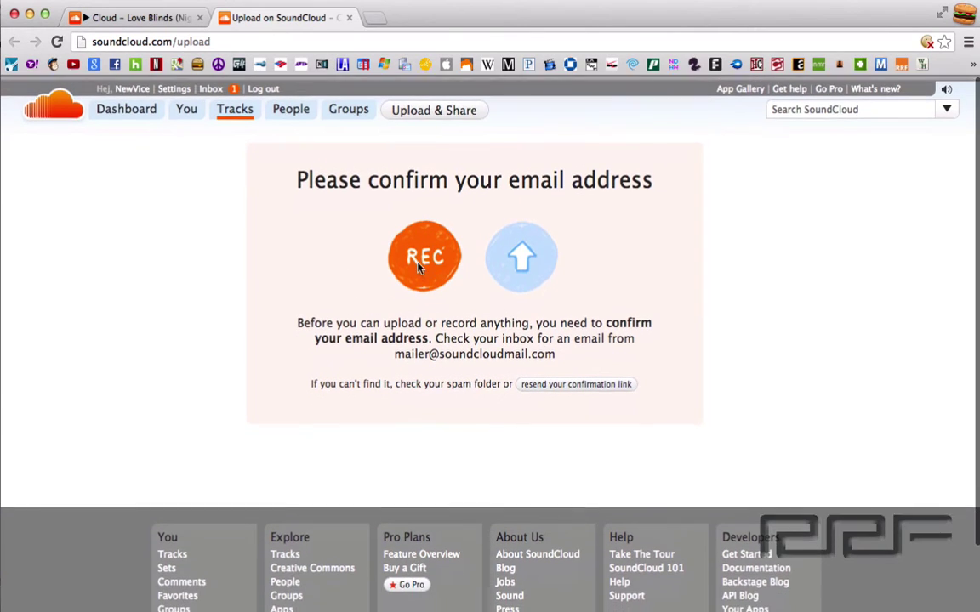
left_click(136, 17)
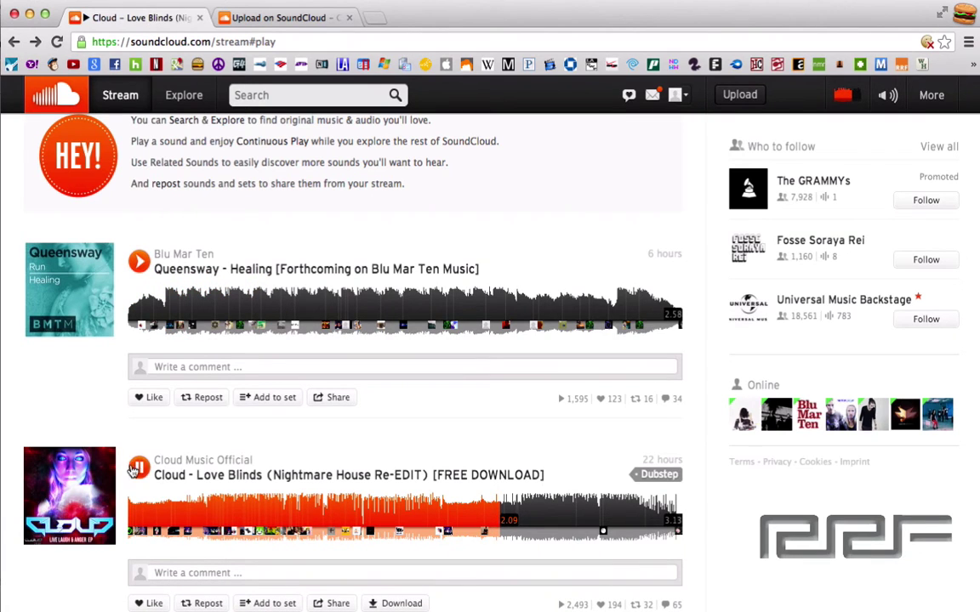
key("space")
Return to the full-screen space showing the Untitled Snippet track page
key("ctrl+Up")
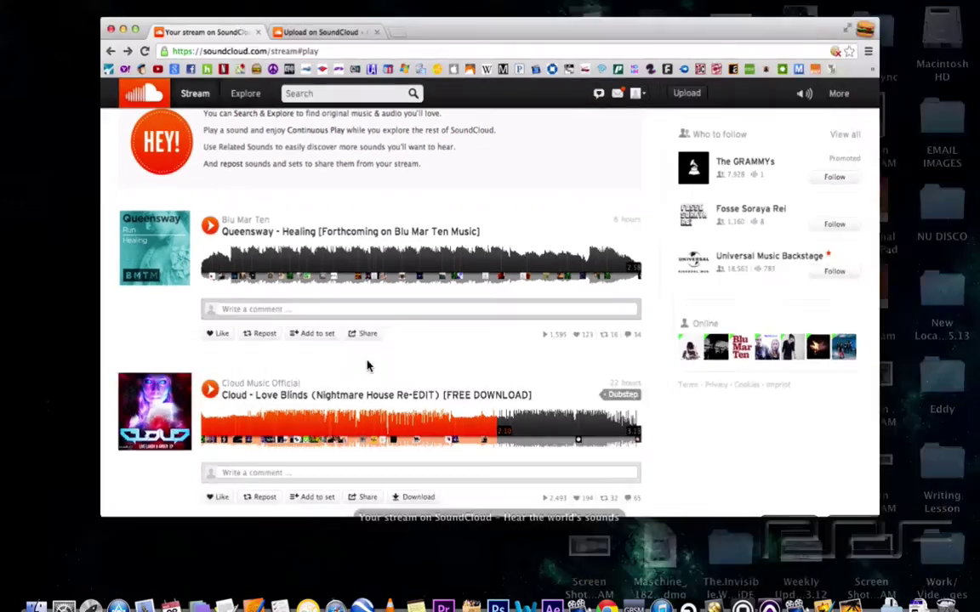
left_click(389, 361)
key("ctrl+Up")
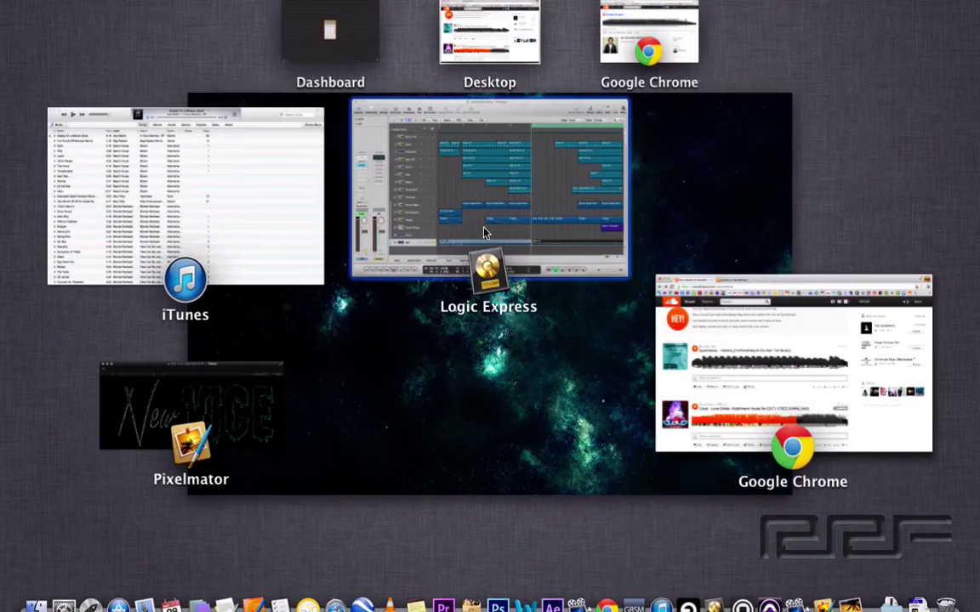
left_click(689, 357)
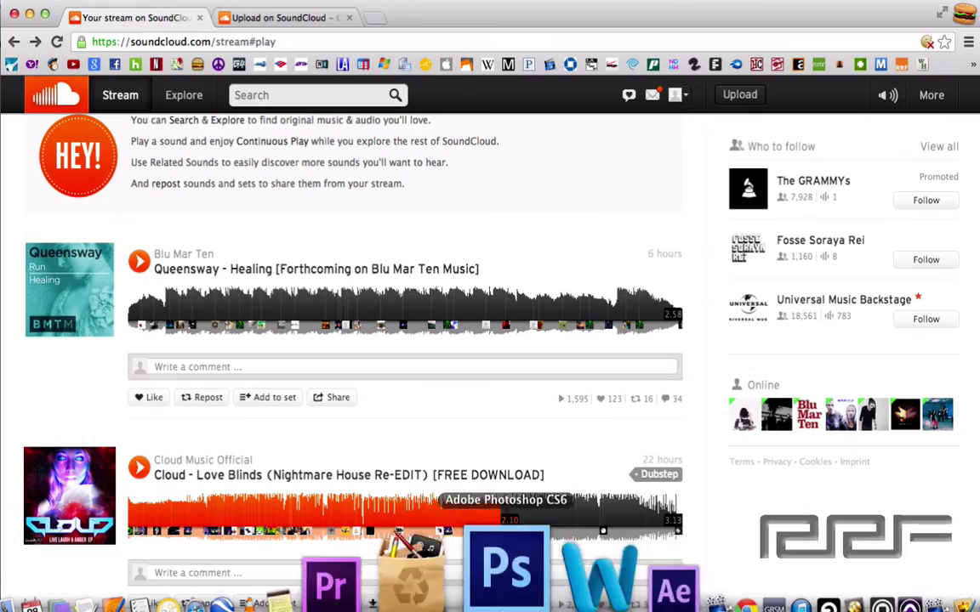
left_click(604, 587)
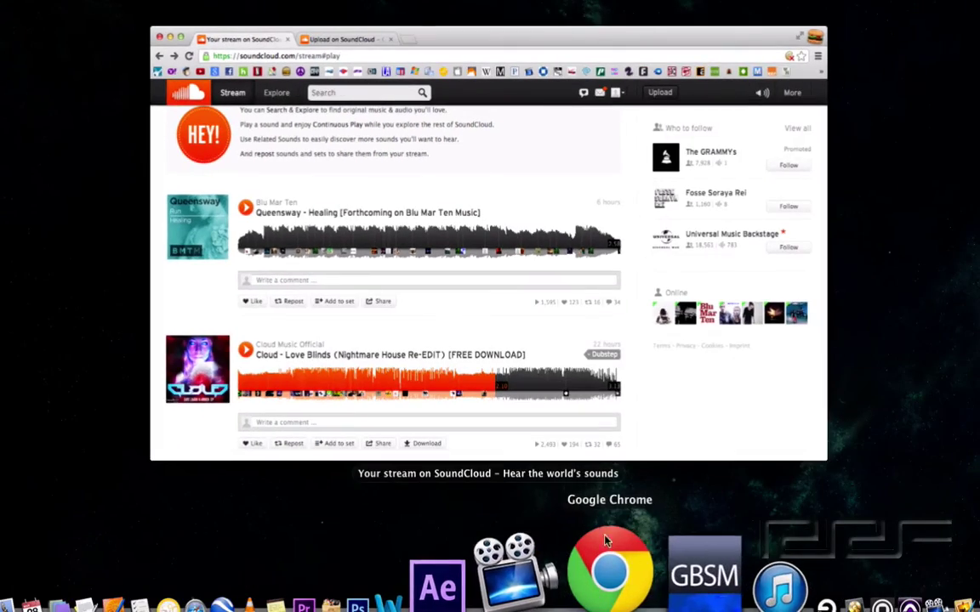
left_click(595, 376)
key("ctrl+Up")
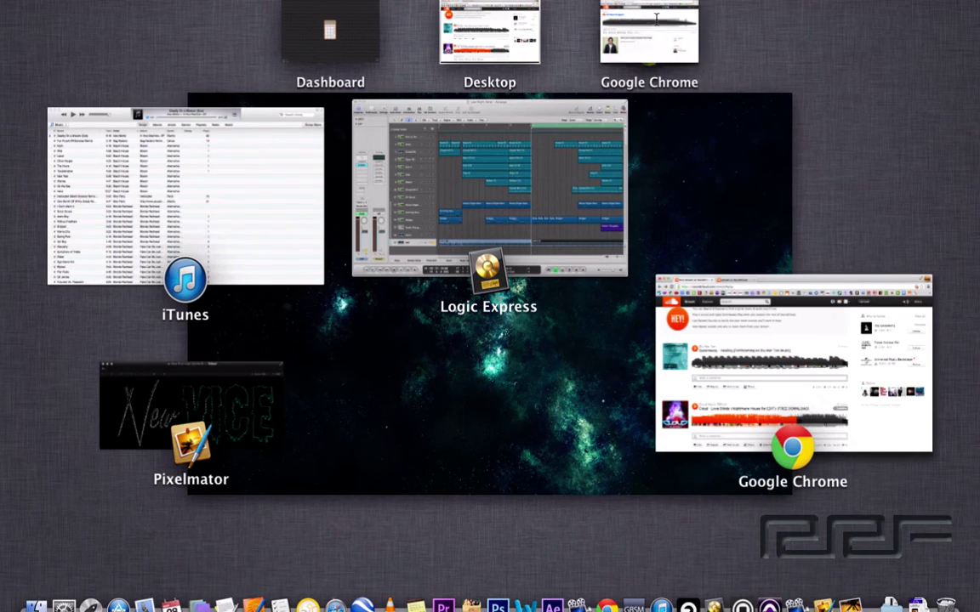
left_click(651, 42)
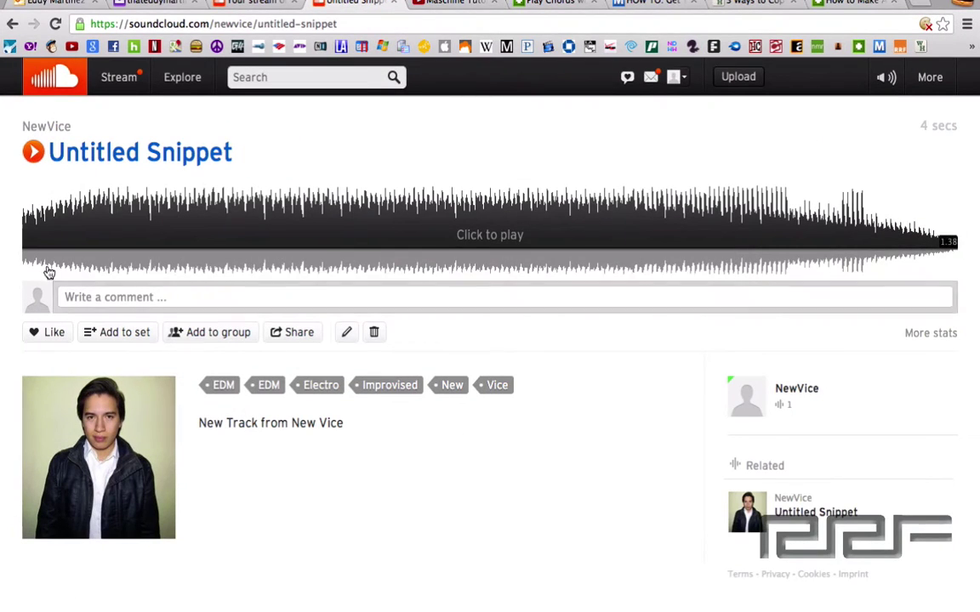
Play Untitled Snippet from its track page so the play count reaches 1
left_click(33, 153)
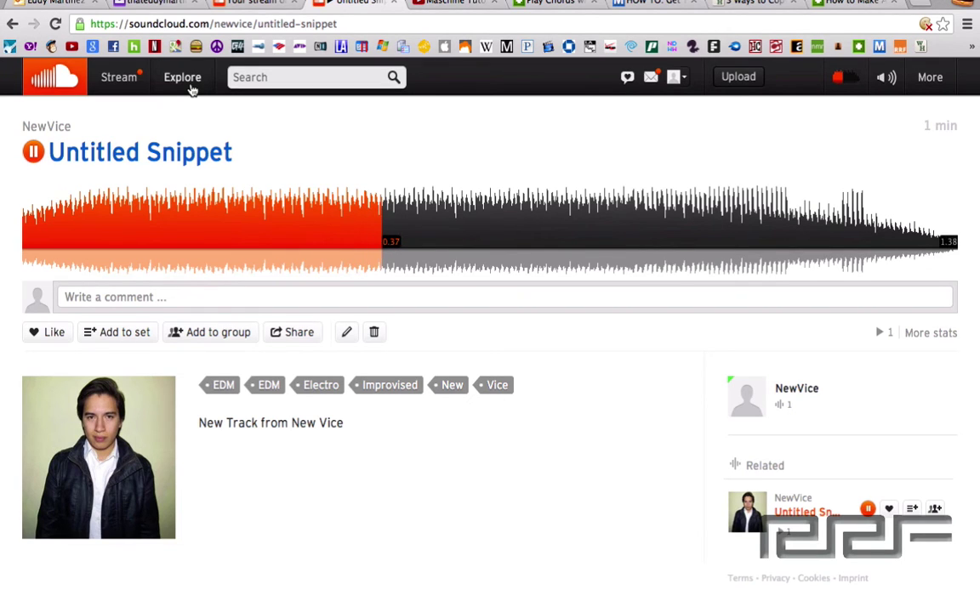
Browse the Explore page's genre rows like Metal, Reggae, Electronic and Rock
left_click(191, 85)
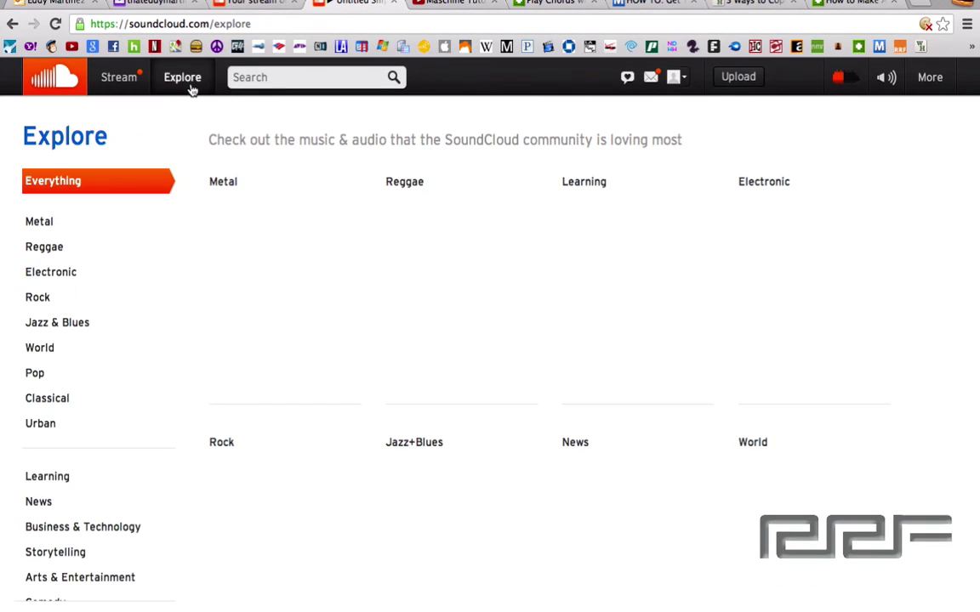
scroll(229, 269, "down", 2)
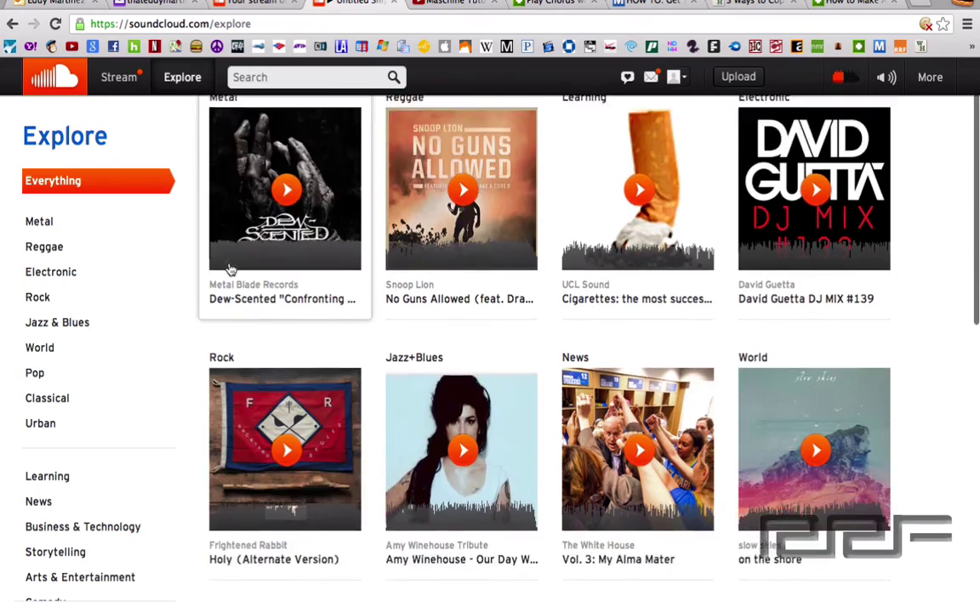
scroll(230, 269, "down", 8)
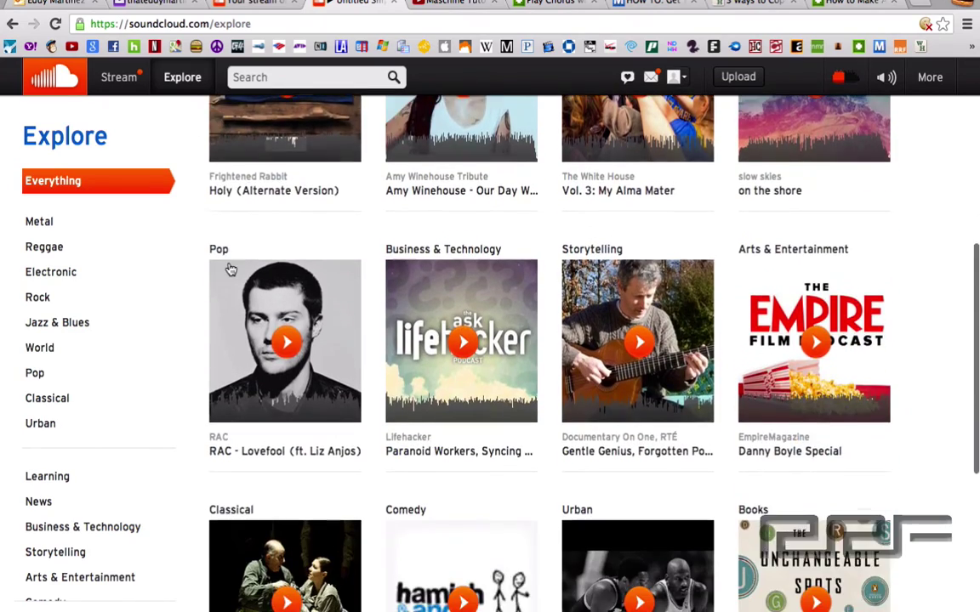
scroll(229, 269, "down", 5)
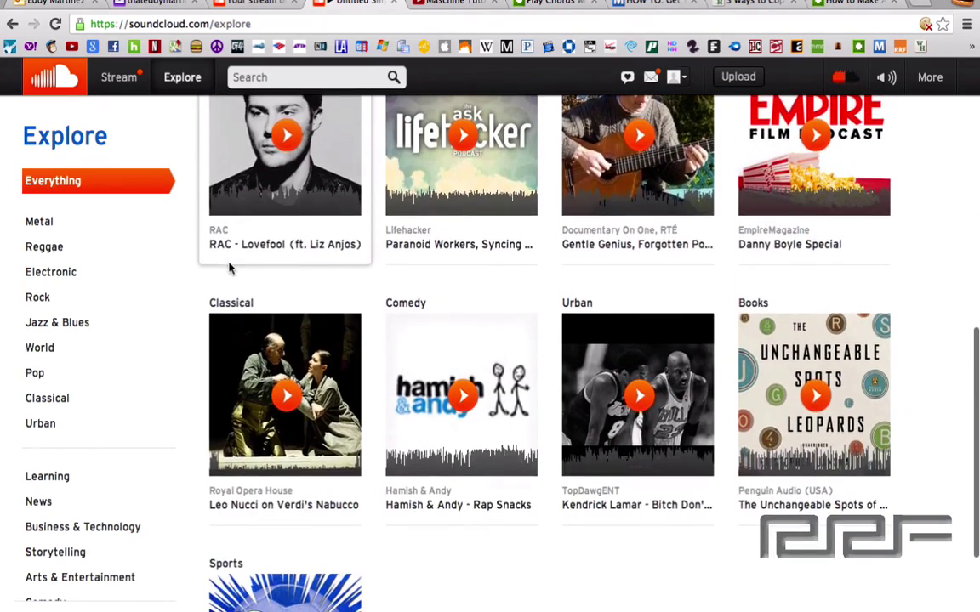
scroll(229, 269, "down", 4)
scroll(229, 269, "up", 4)
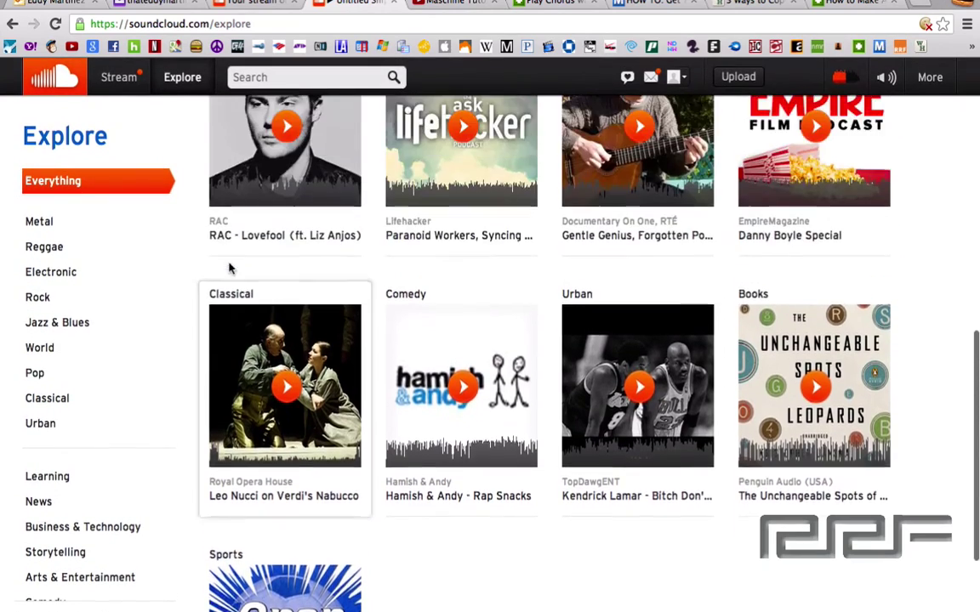
scroll(230, 268, "up", 19)
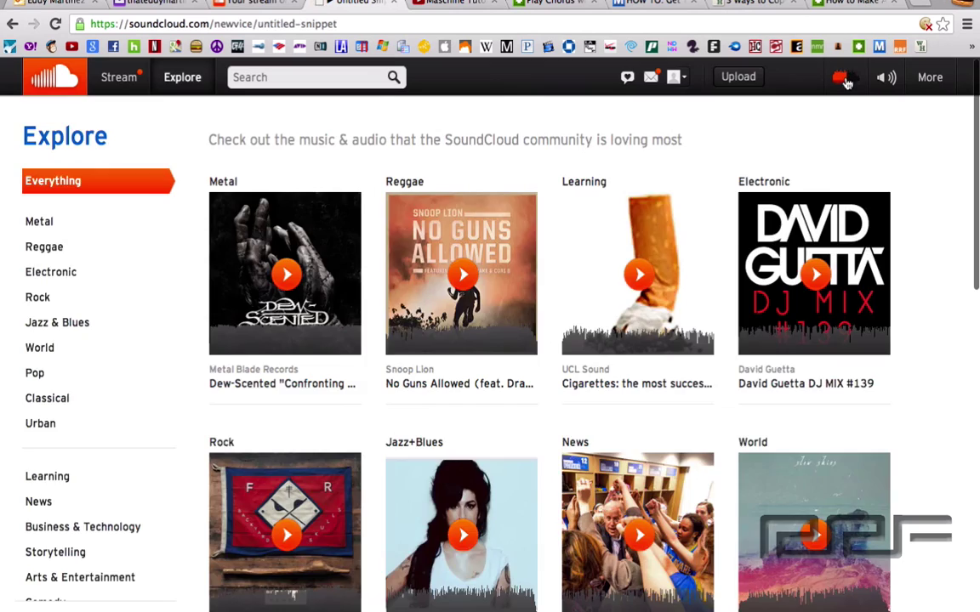
Review the playing track, notifications and messages, then go to the NewVice profile
left_click(845, 80)
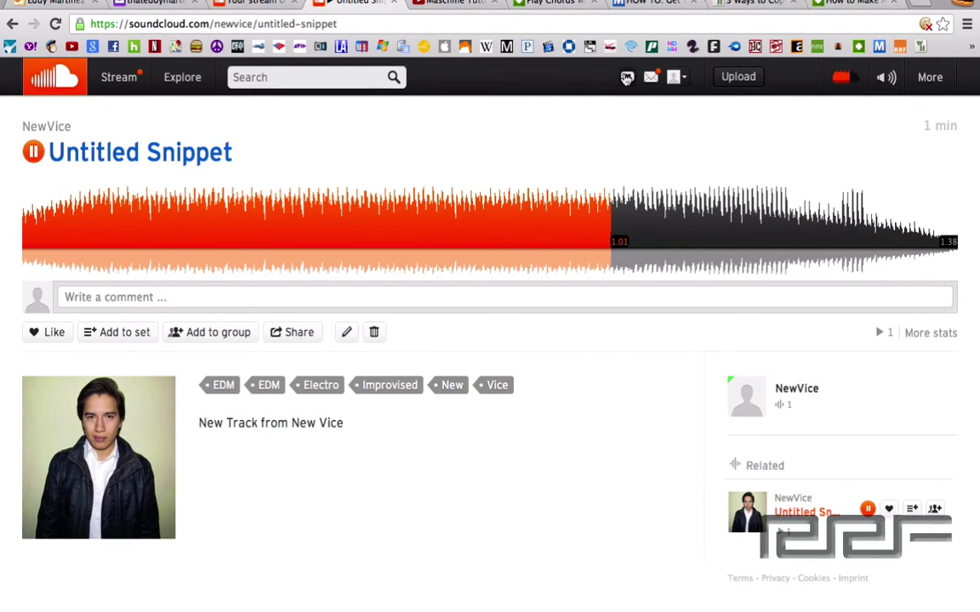
left_click(626, 79)
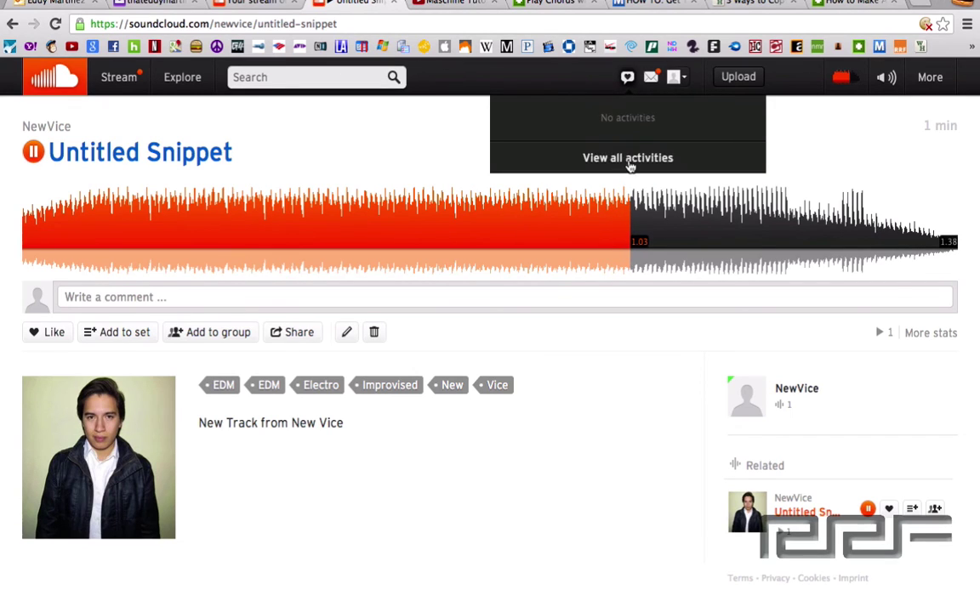
left_click(651, 77)
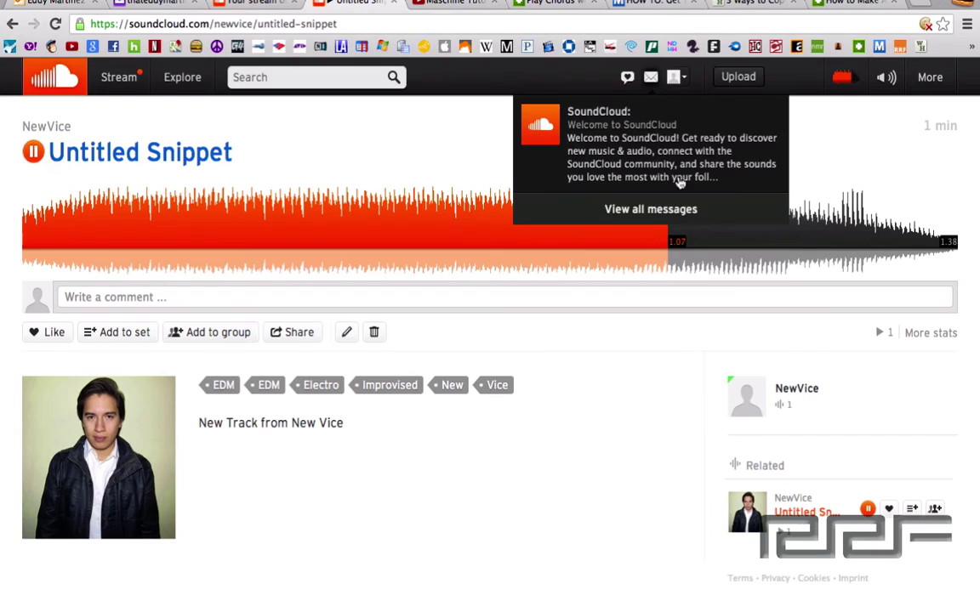
left_click(676, 79)
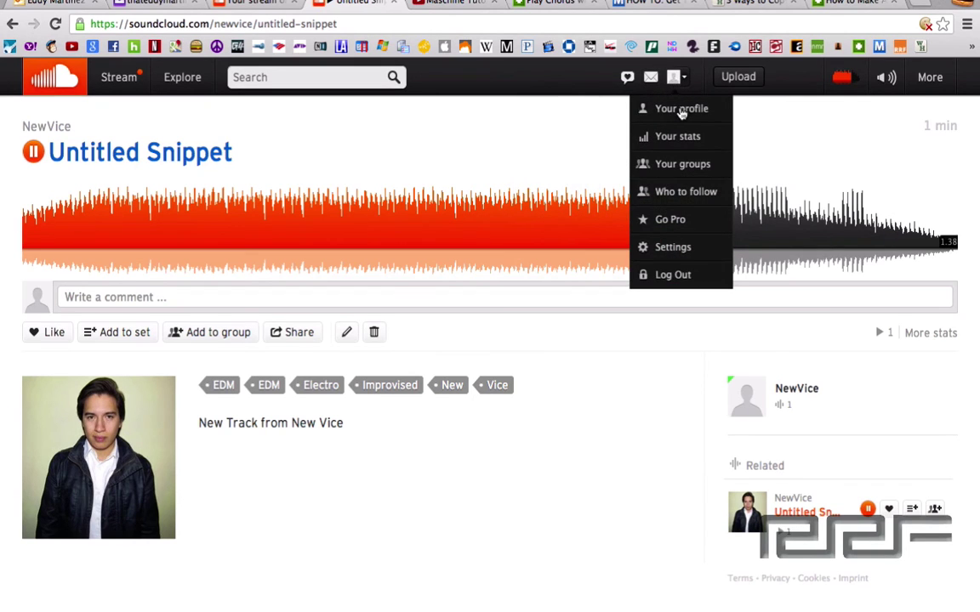
left_click(681, 111)
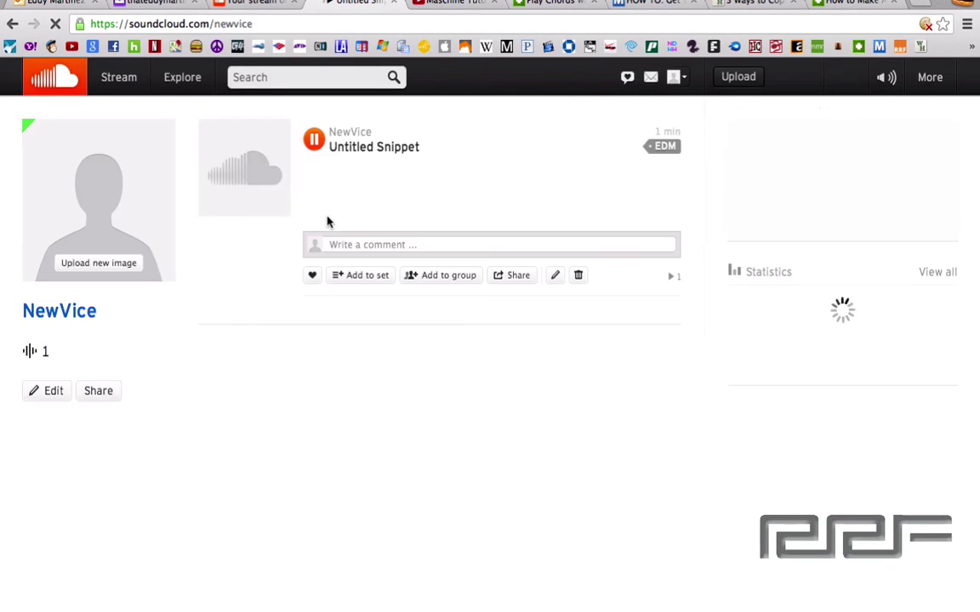
Upload IMG_2256.JPG from the Desktop as the NewVice profile picture
left_click(132, 263)
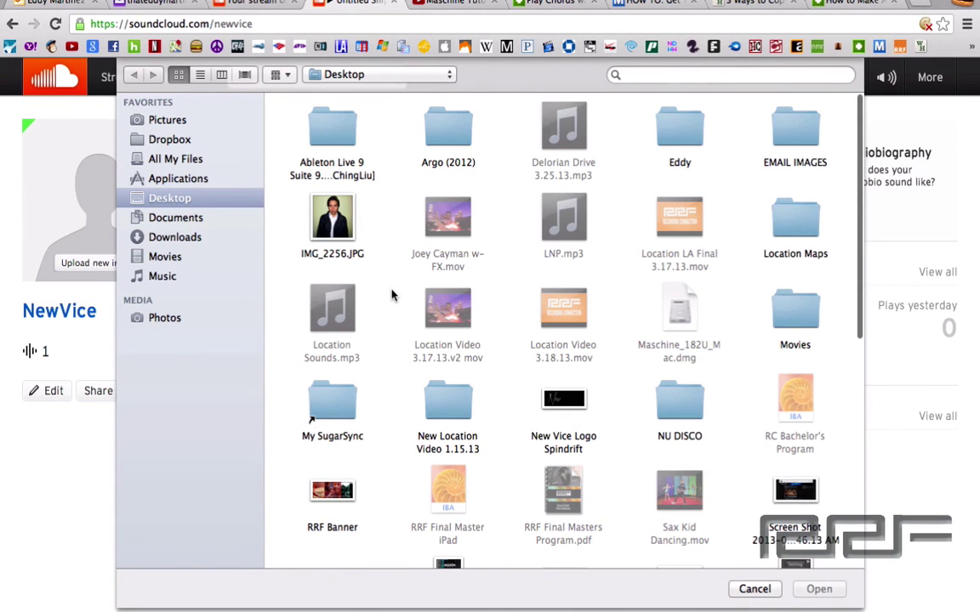
left_click(332, 220)
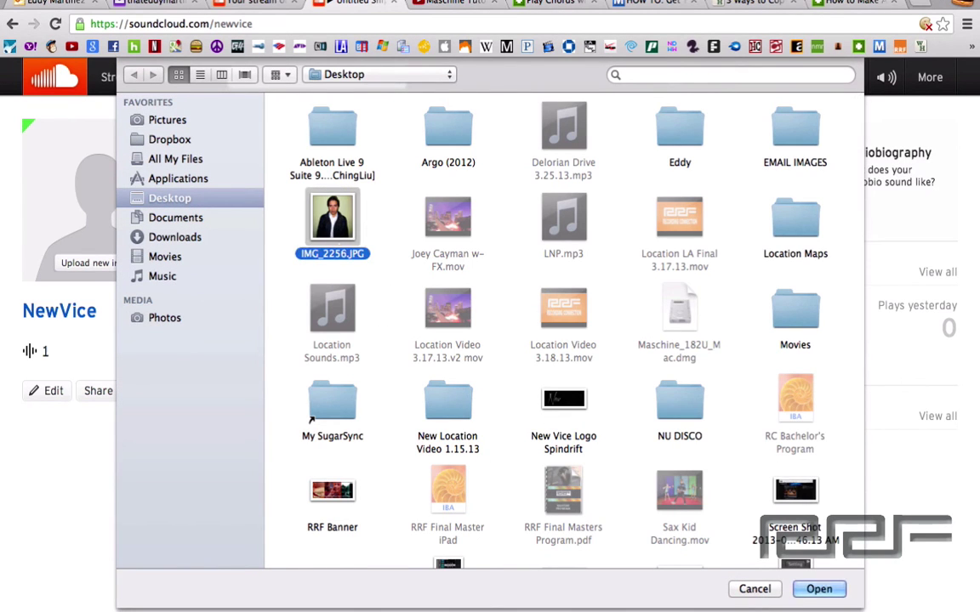
left_click(819, 589)
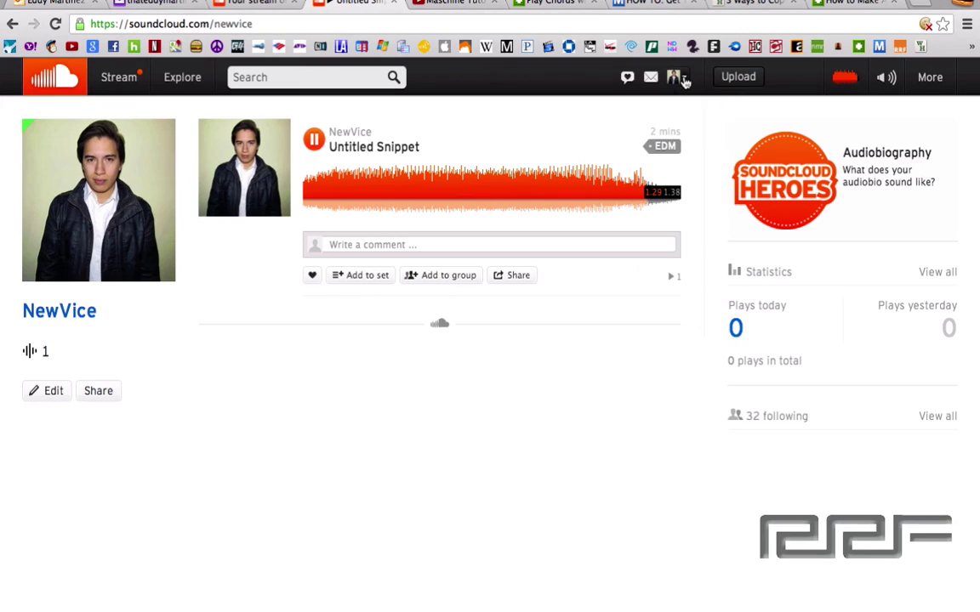
left_click(683, 79)
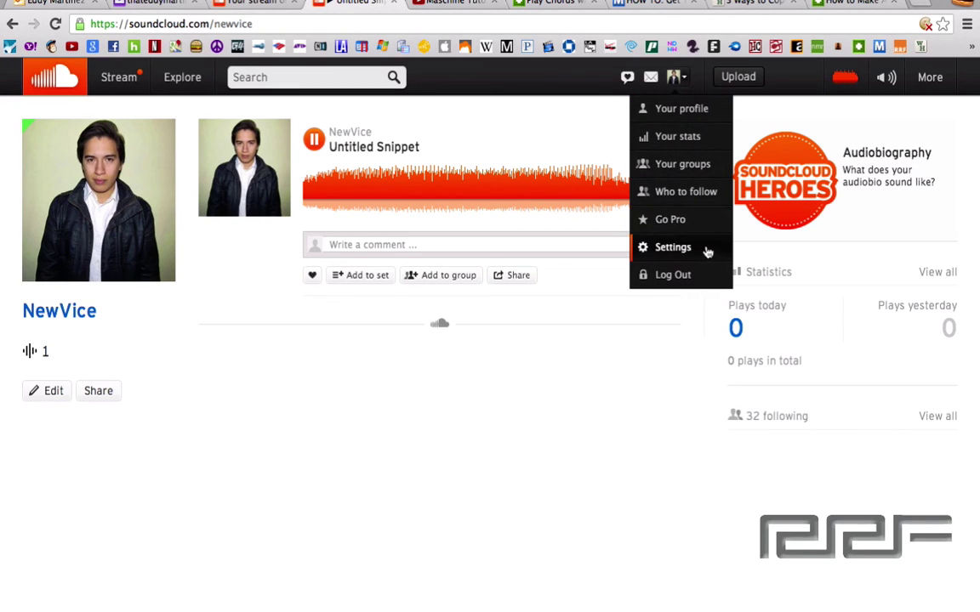
left_click(623, 424)
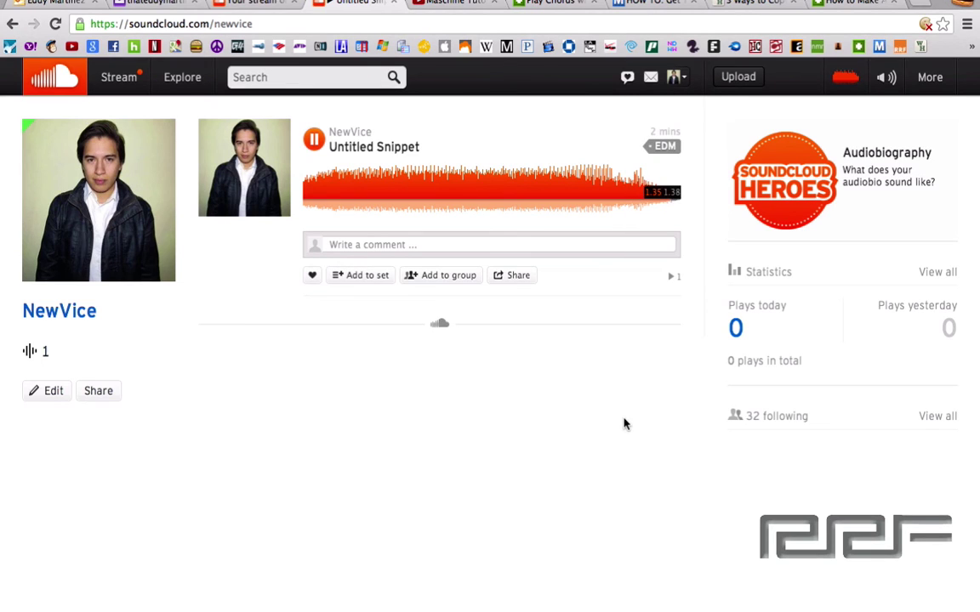